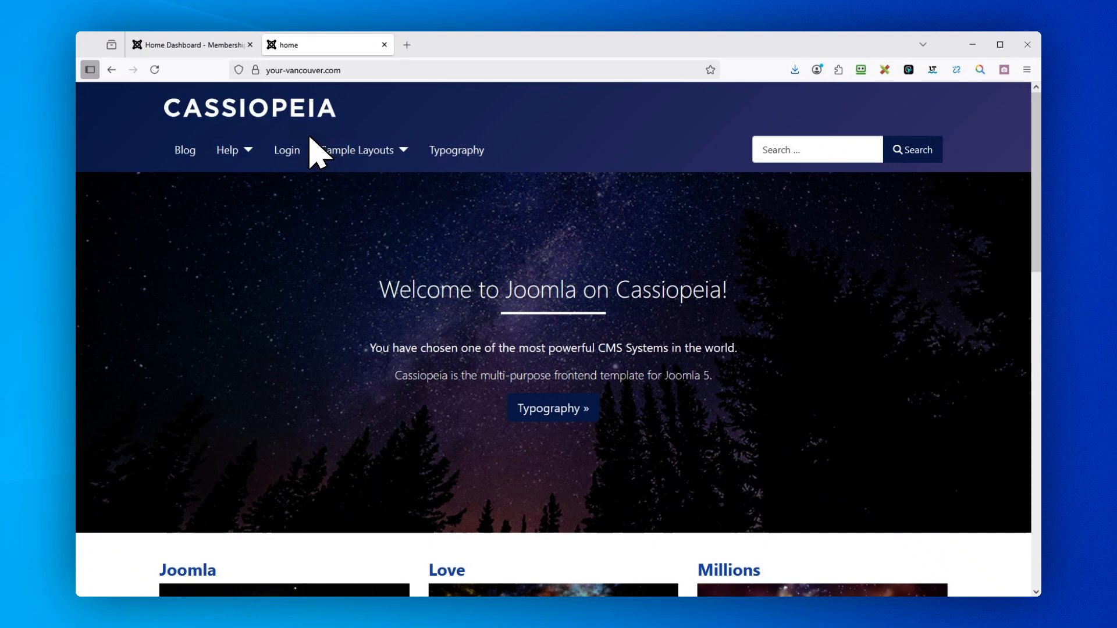
pyautogui.scroll(-7, 466, 274)
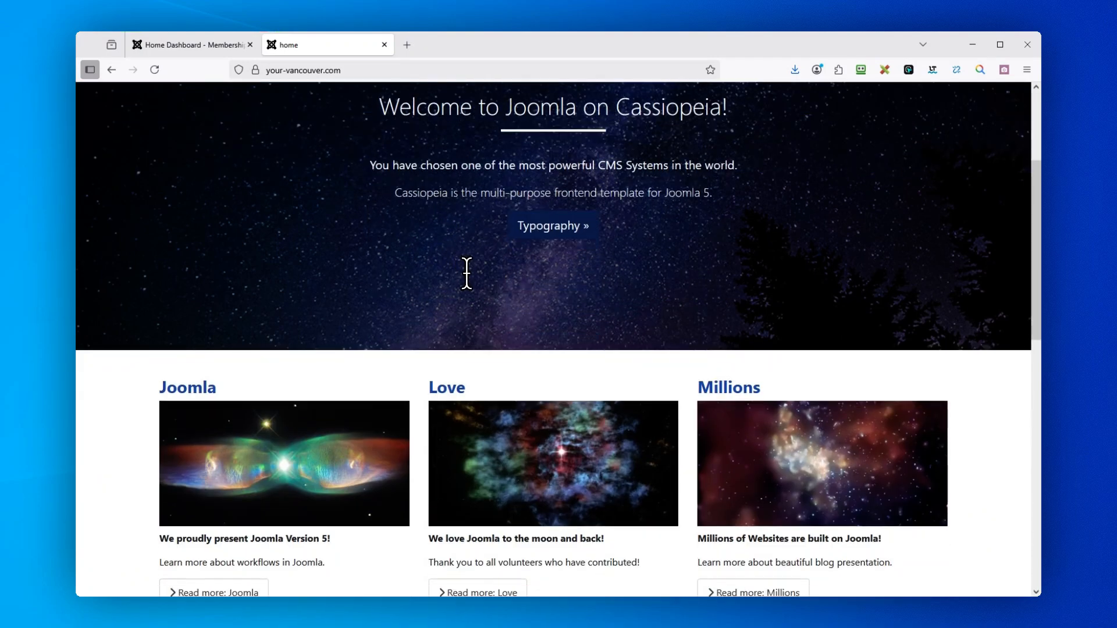
pyautogui.scroll(-3, 474, 277)
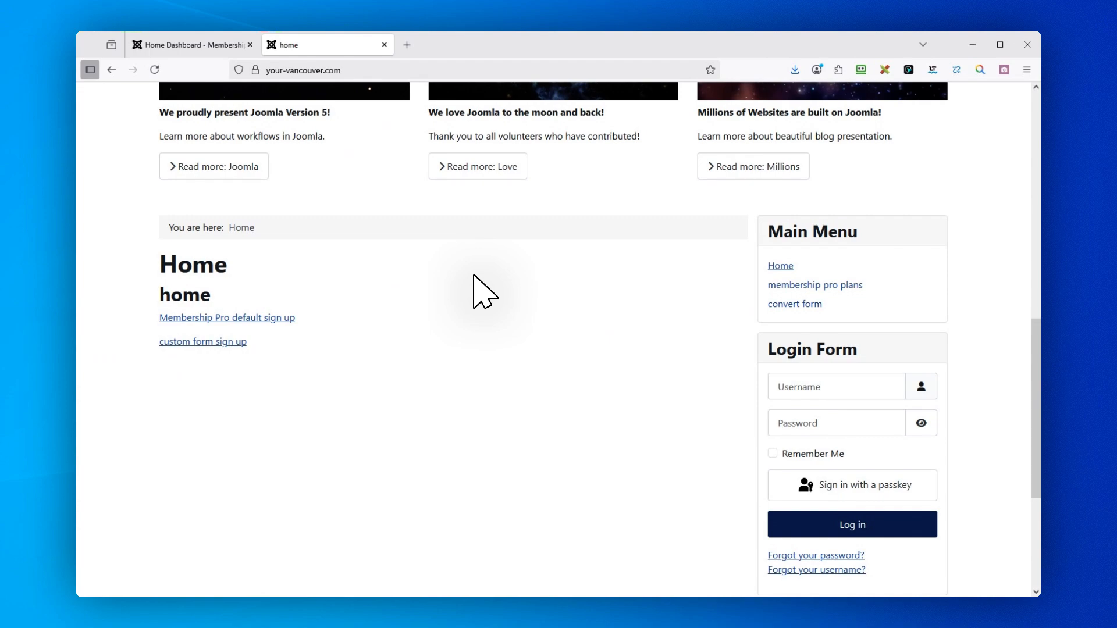
pyautogui.scroll(10, 474, 277)
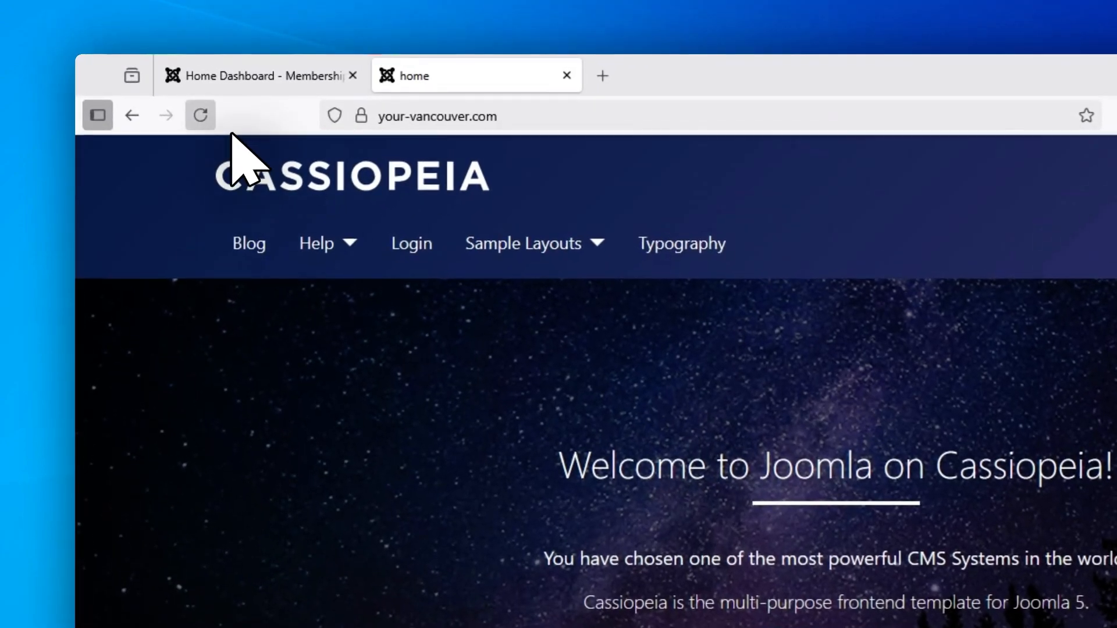
# Switch to the Joomla administrator and open the Template Creator CK templates list.
pyautogui.click(253, 83)
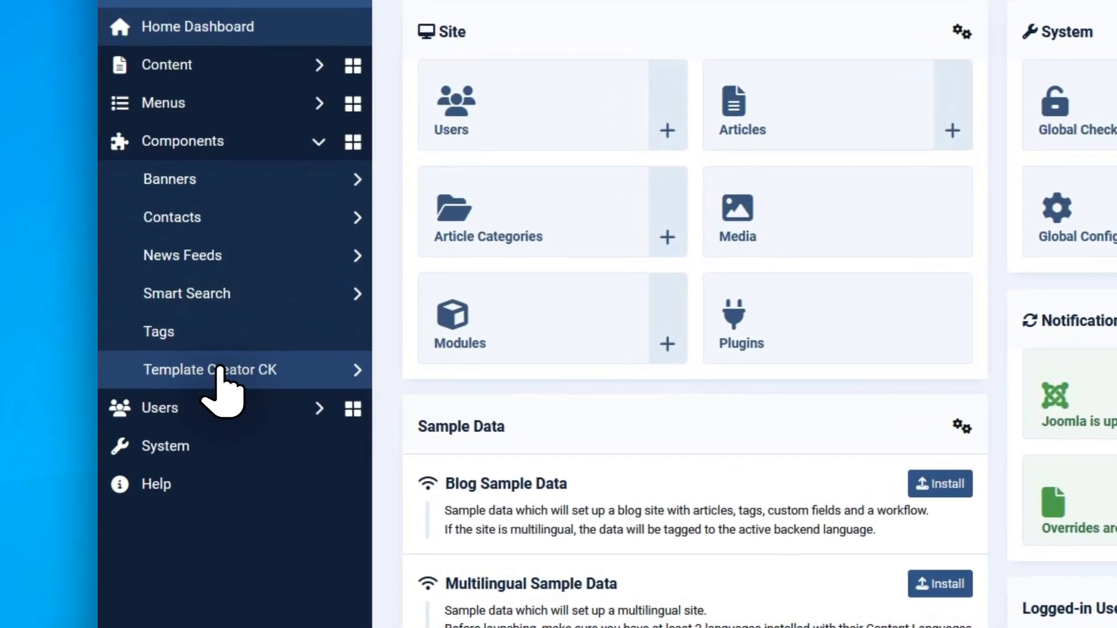
pyautogui.click(219, 369)
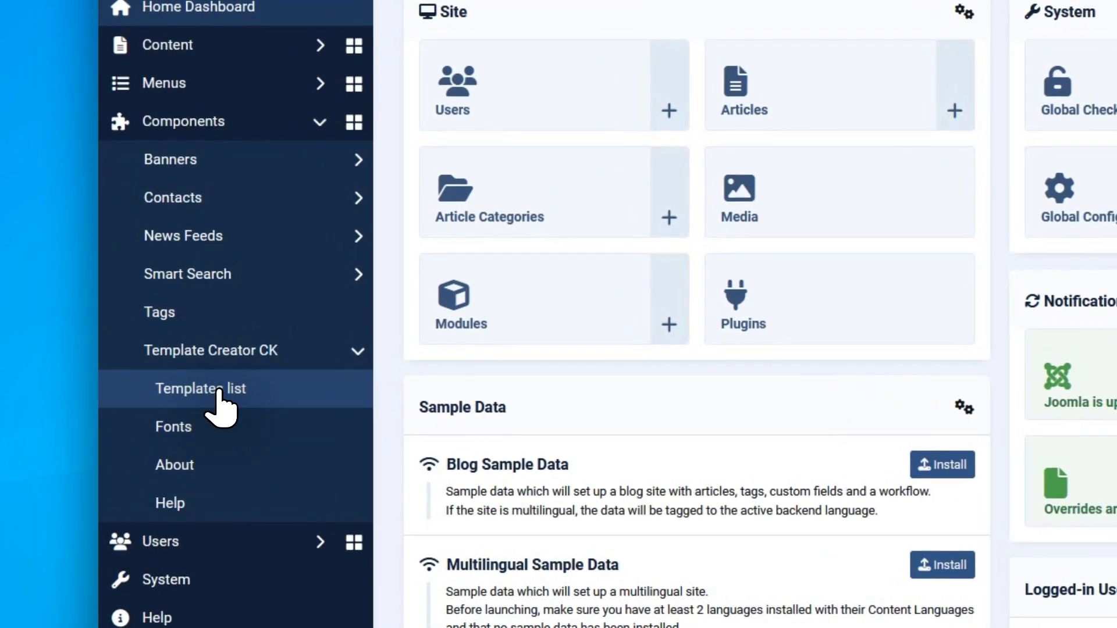
pyautogui.click(219, 390)
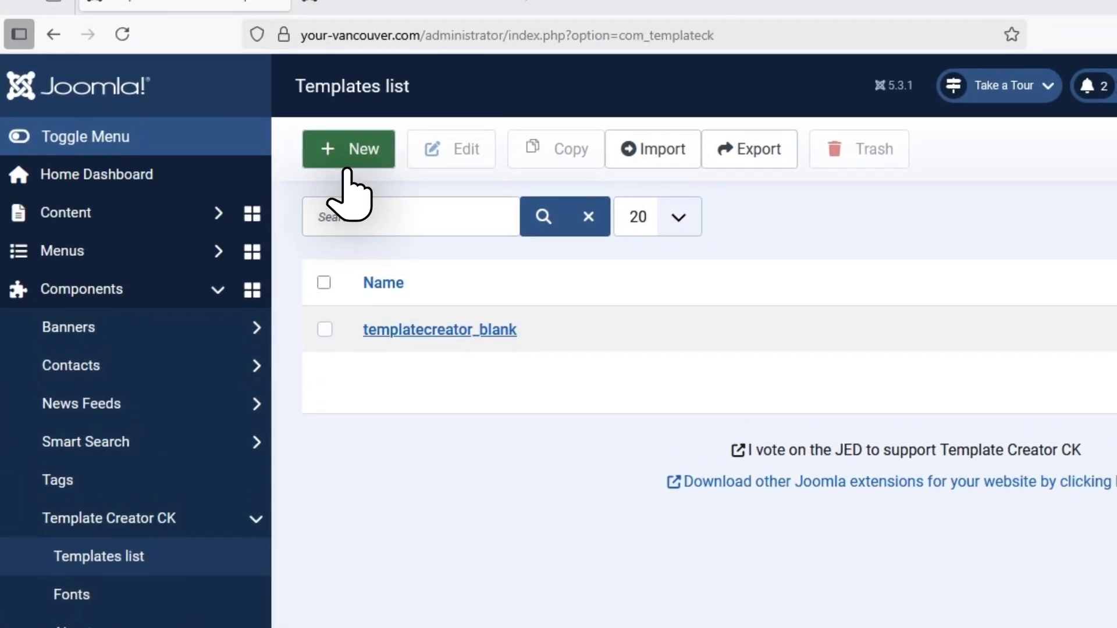
# Create a new template from a blank start, using Layout 1.
pyautogui.click(347, 153)
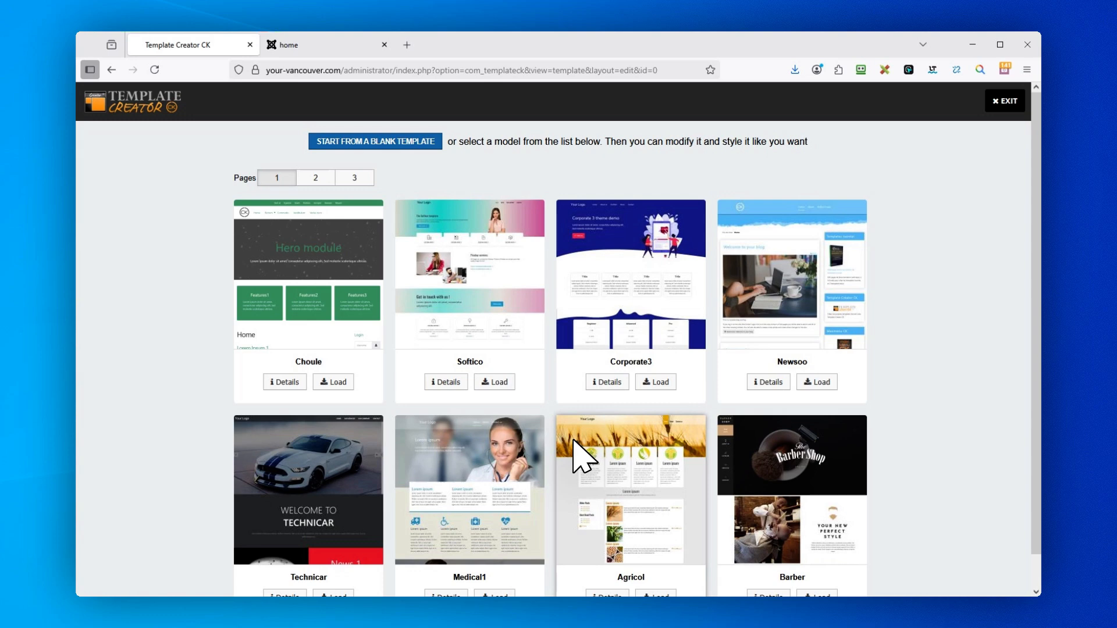
pyautogui.scroll(-1, 585, 459)
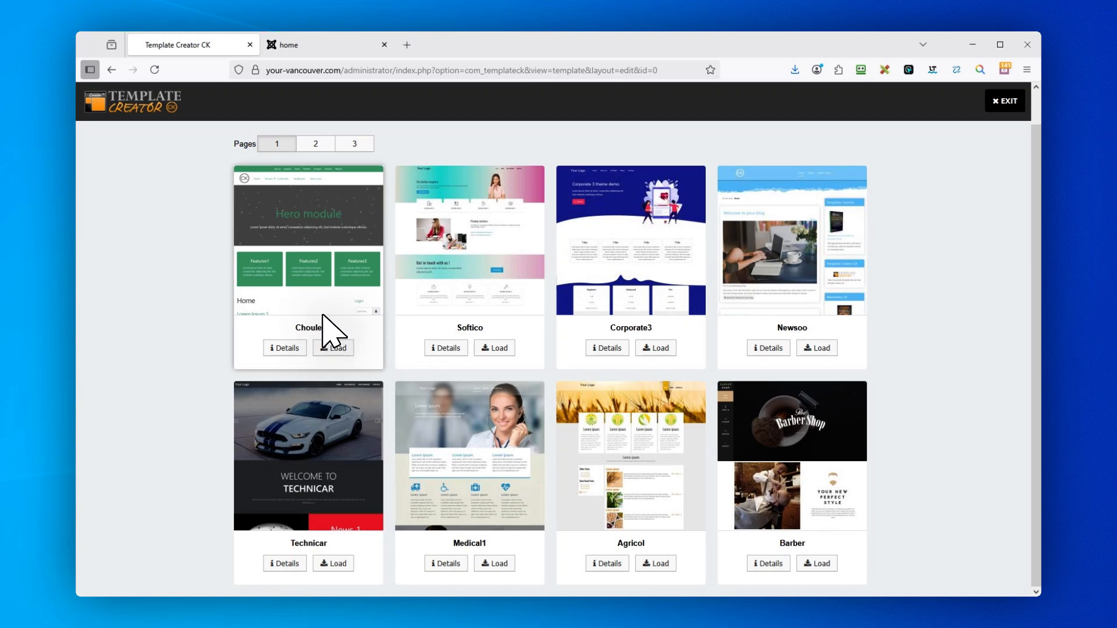
pyautogui.scroll(1, 324, 317)
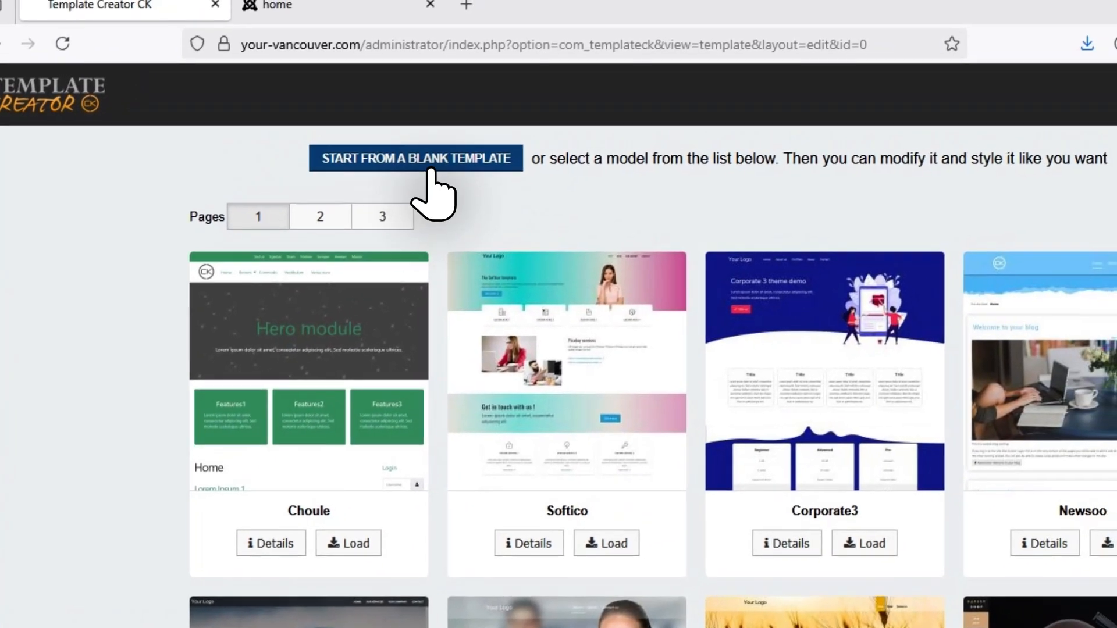
pyautogui.click(431, 170)
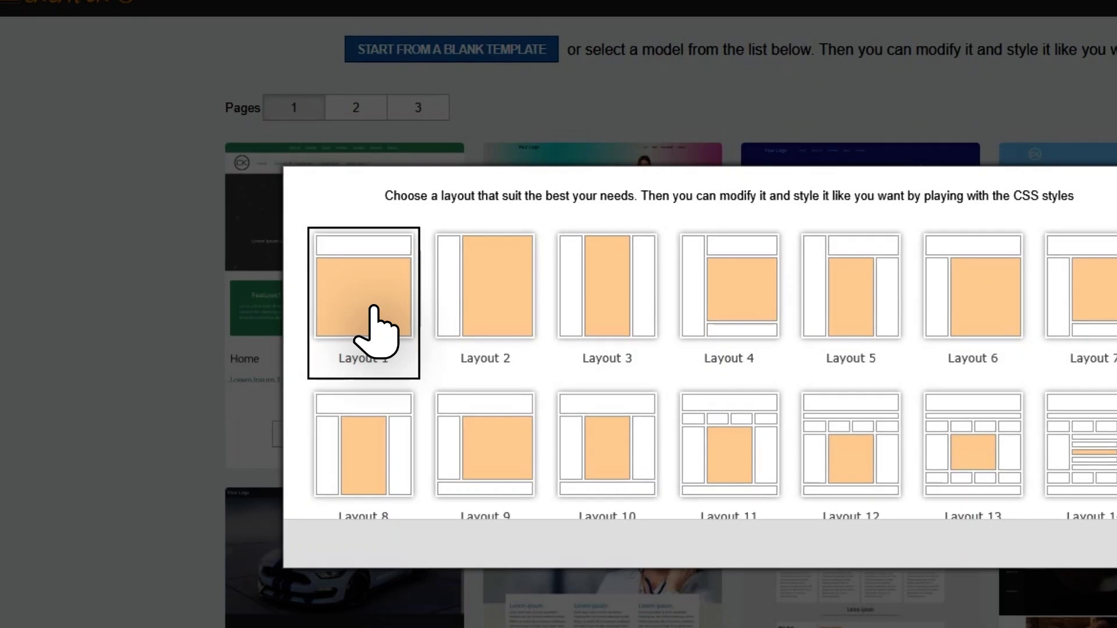
pyautogui.click(373, 308)
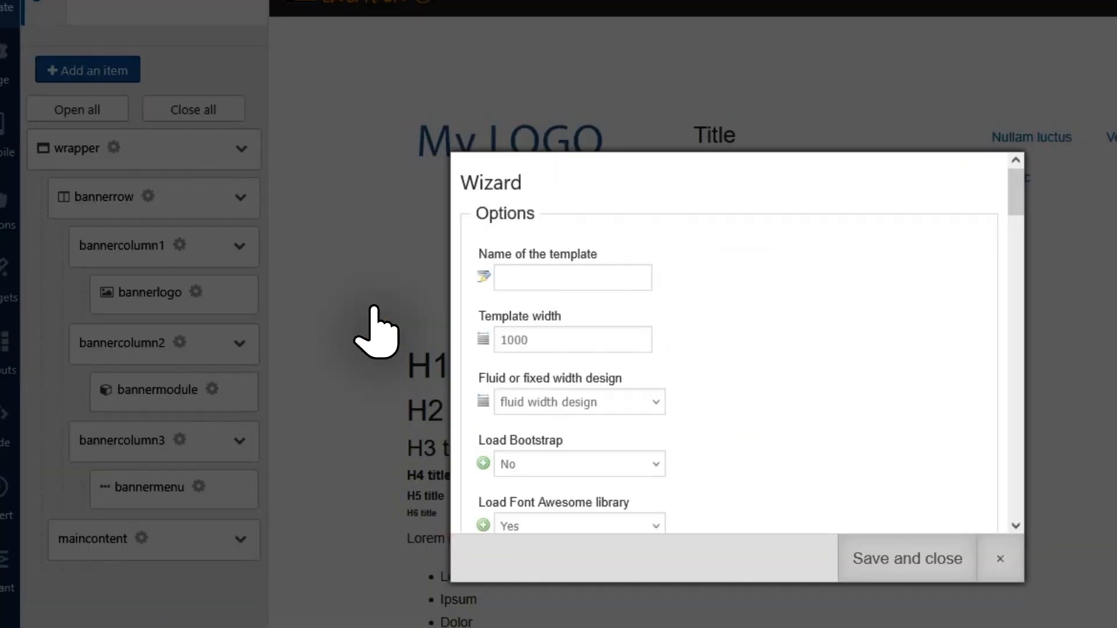
# Name the template webiedesign and set its width to 1200.
pyautogui.click(574, 286)
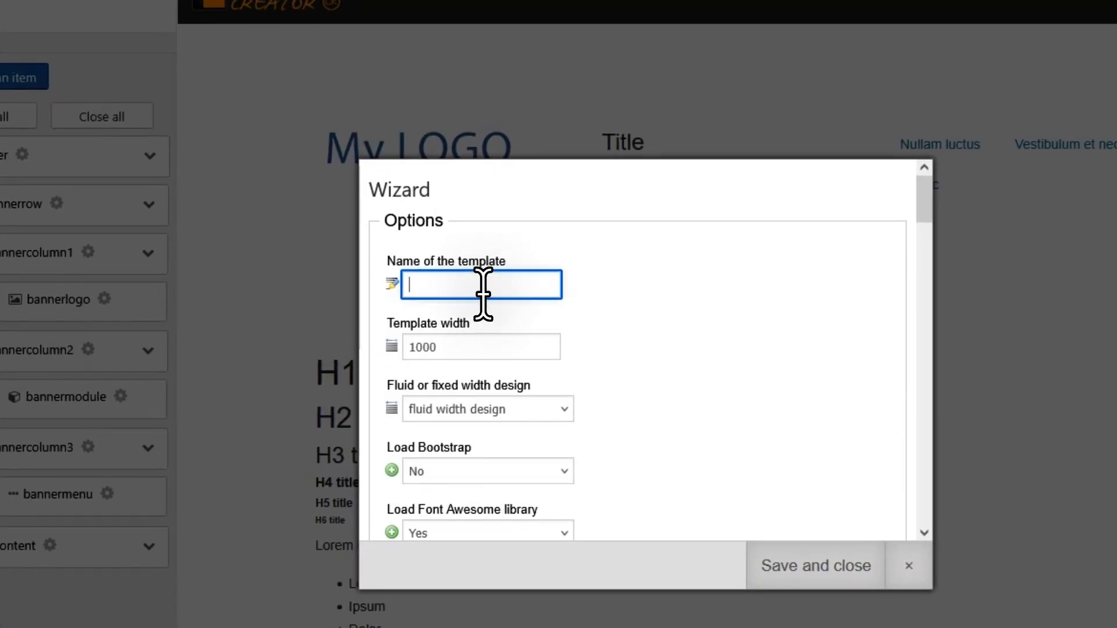
pyautogui.write('webie')
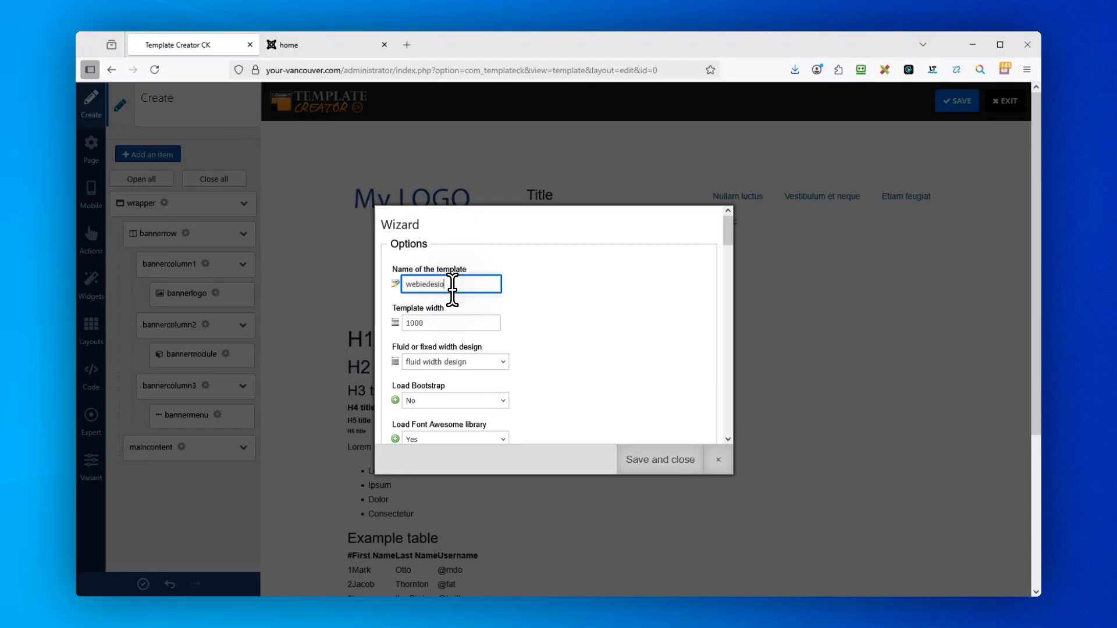
pyautogui.write('desi')
pyautogui.write('gn')
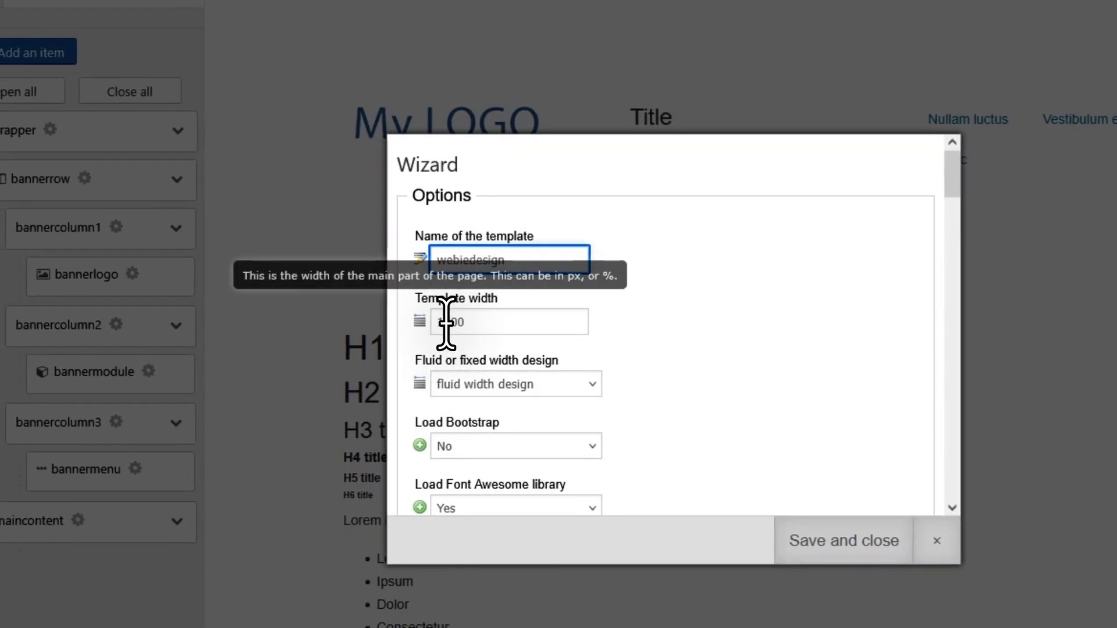
pyautogui.click(413, 347)
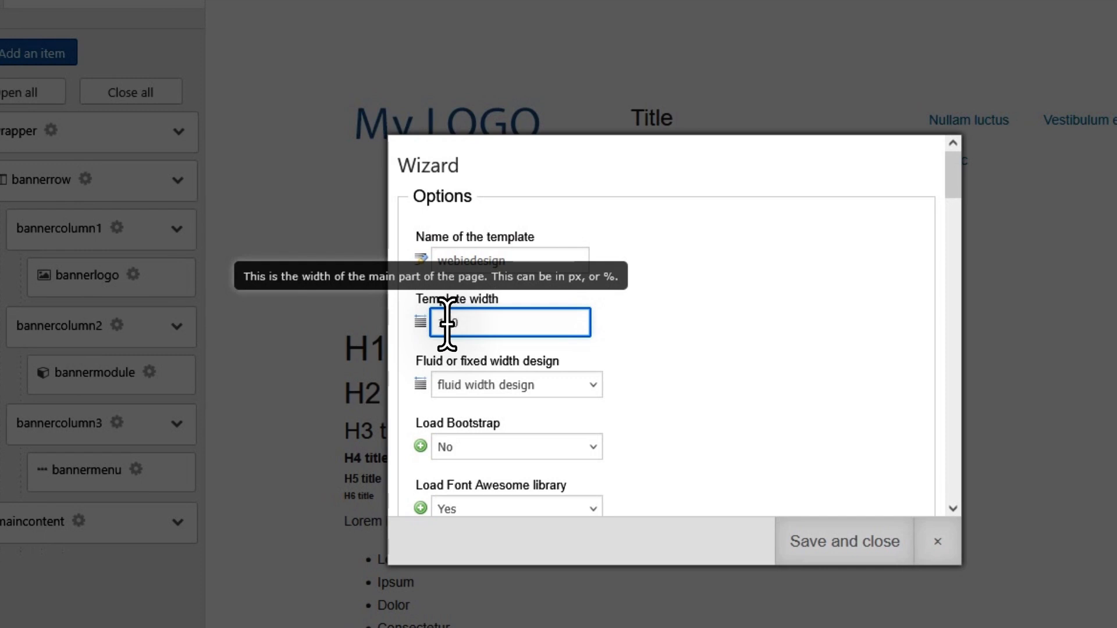
pyautogui.click(727, 364)
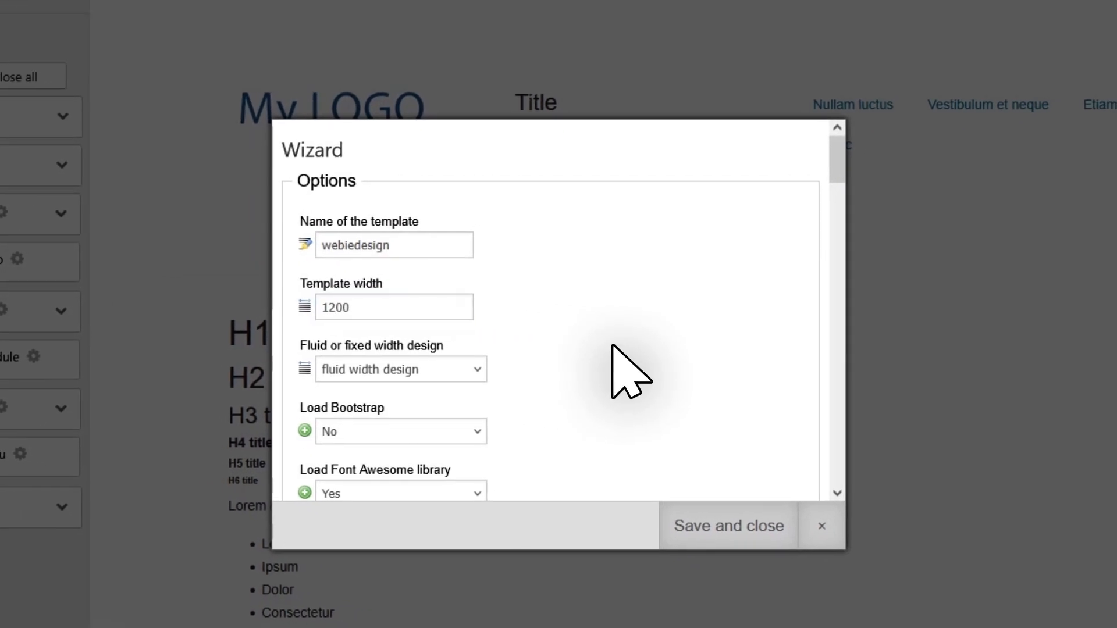
# Leave Bootstrap loading at No and set the Font Awesome library to load automatically.
pyautogui.scroll(-3, 736, 359)
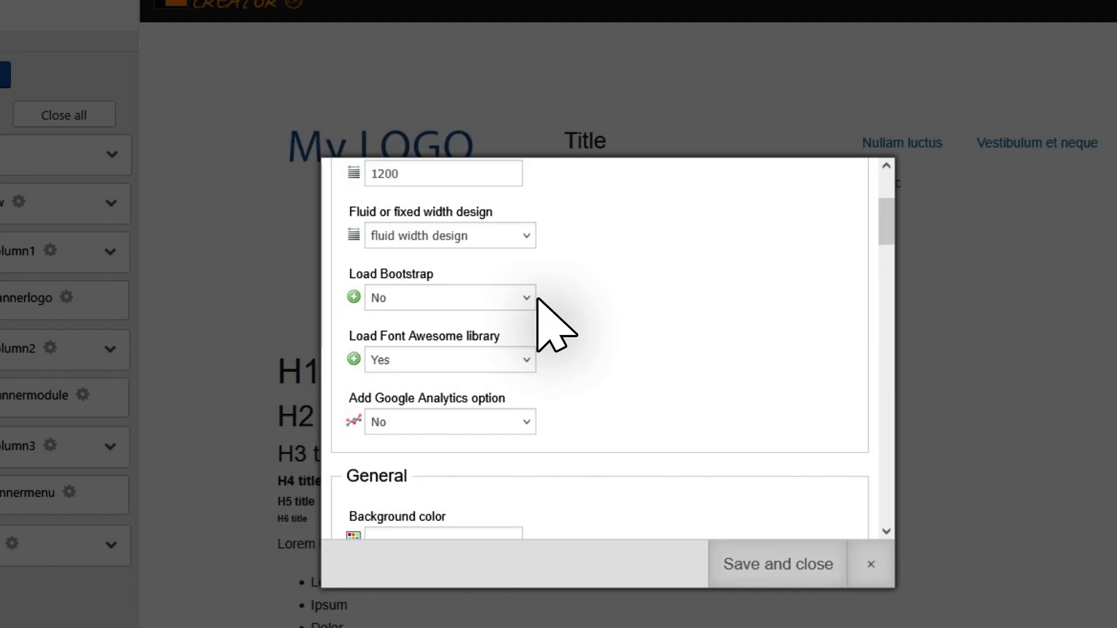
pyautogui.click(530, 299)
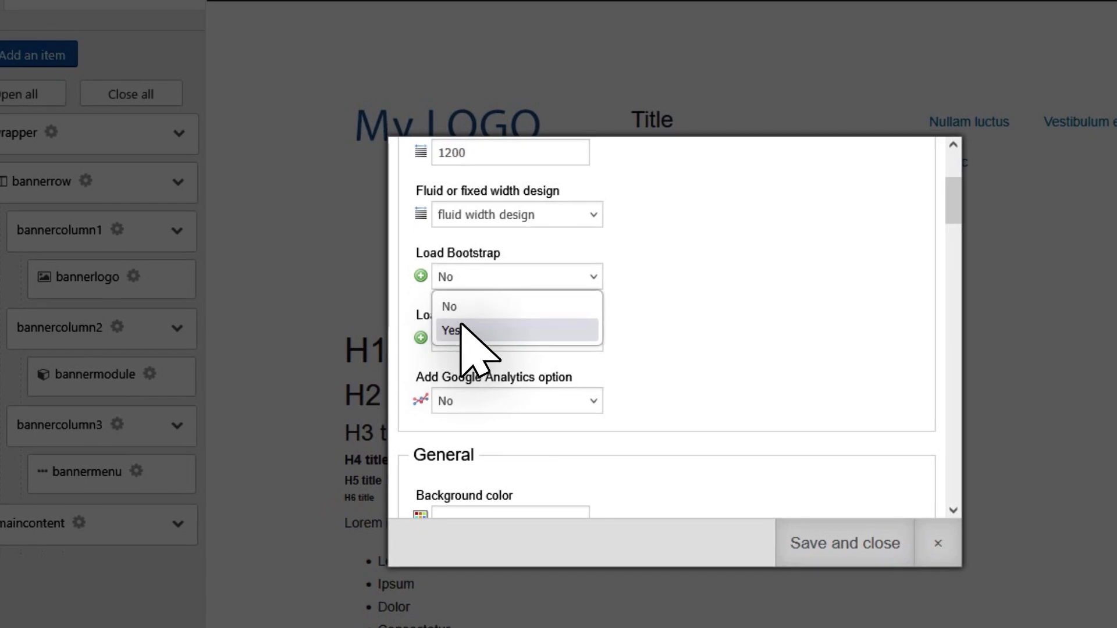
pyautogui.click(509, 327)
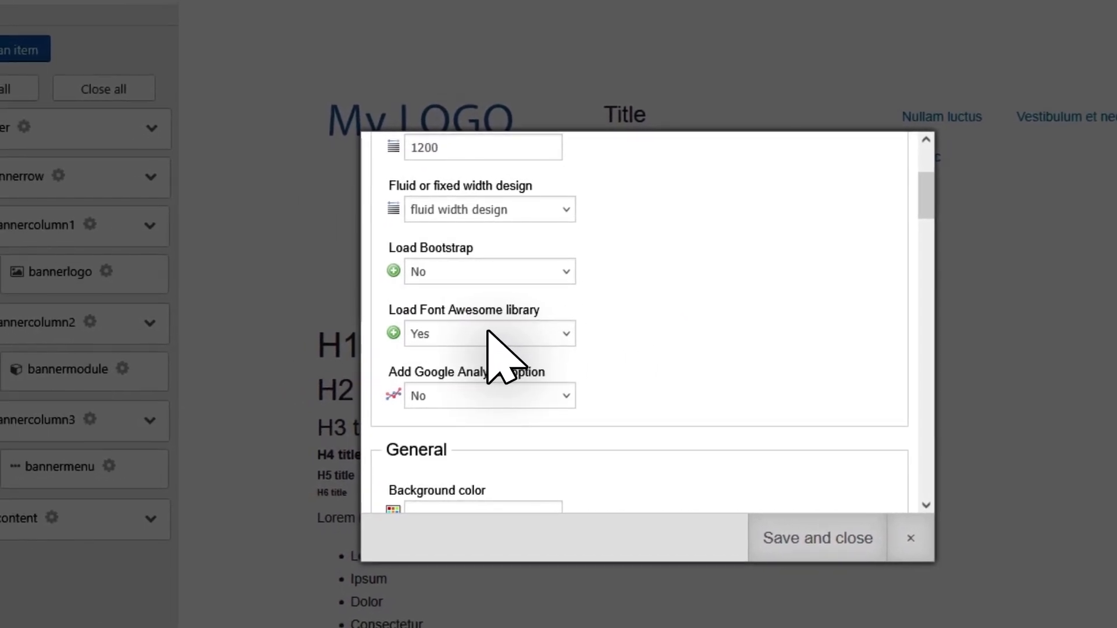
pyautogui.click(476, 332)
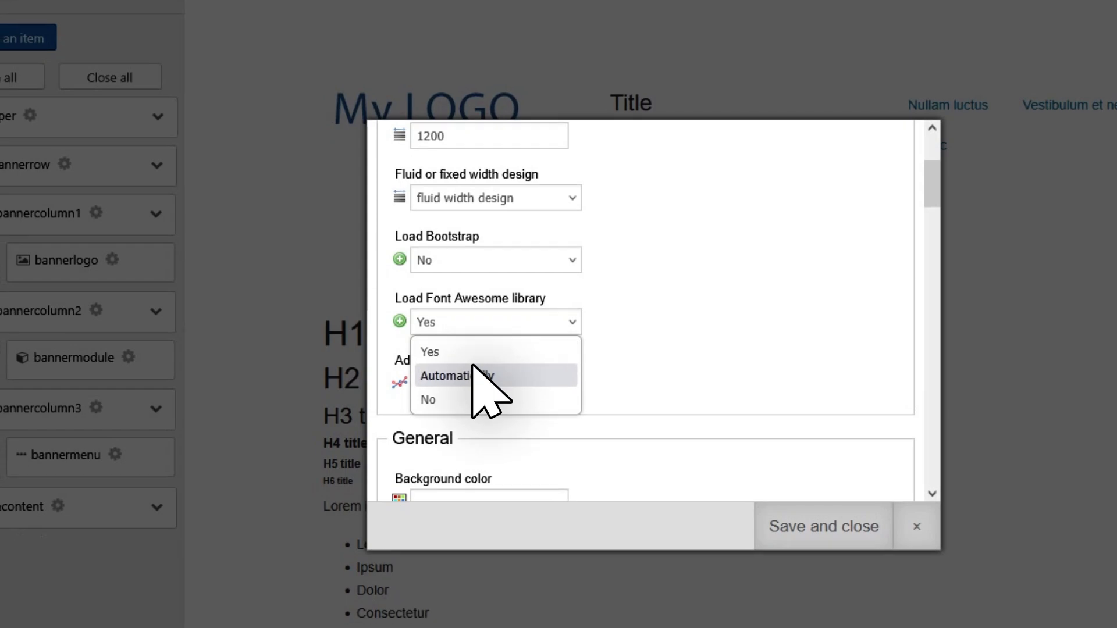
pyautogui.click(465, 386)
# Set the Google Analytics option to Yes in the template wizard.
pyautogui.scroll(-3, 616, 361)
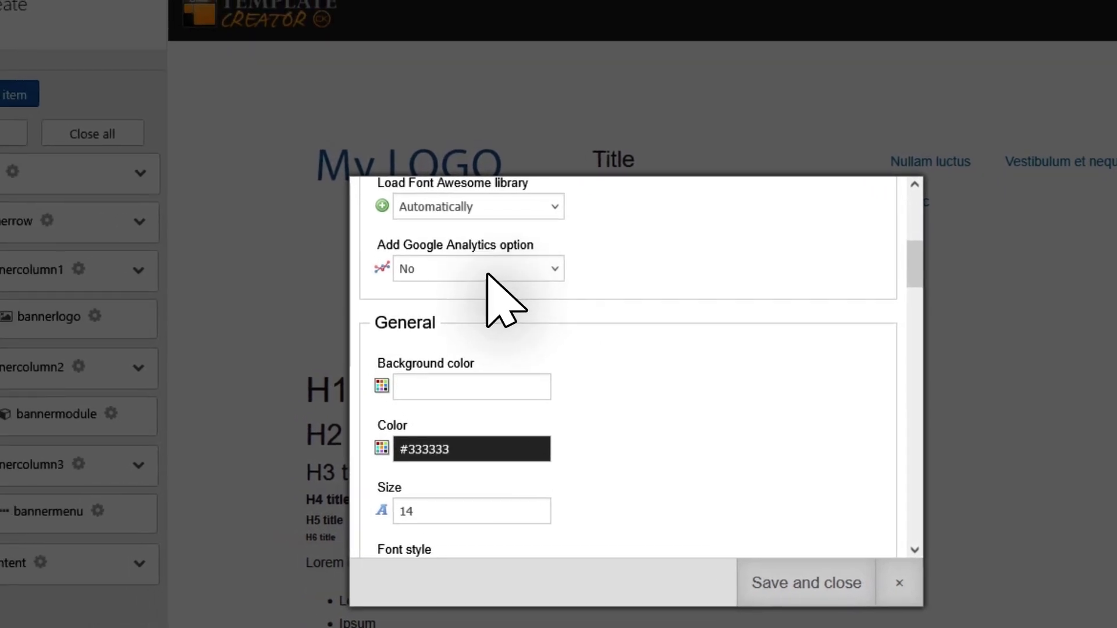
pyautogui.click(488, 277)
pyautogui.click(459, 324)
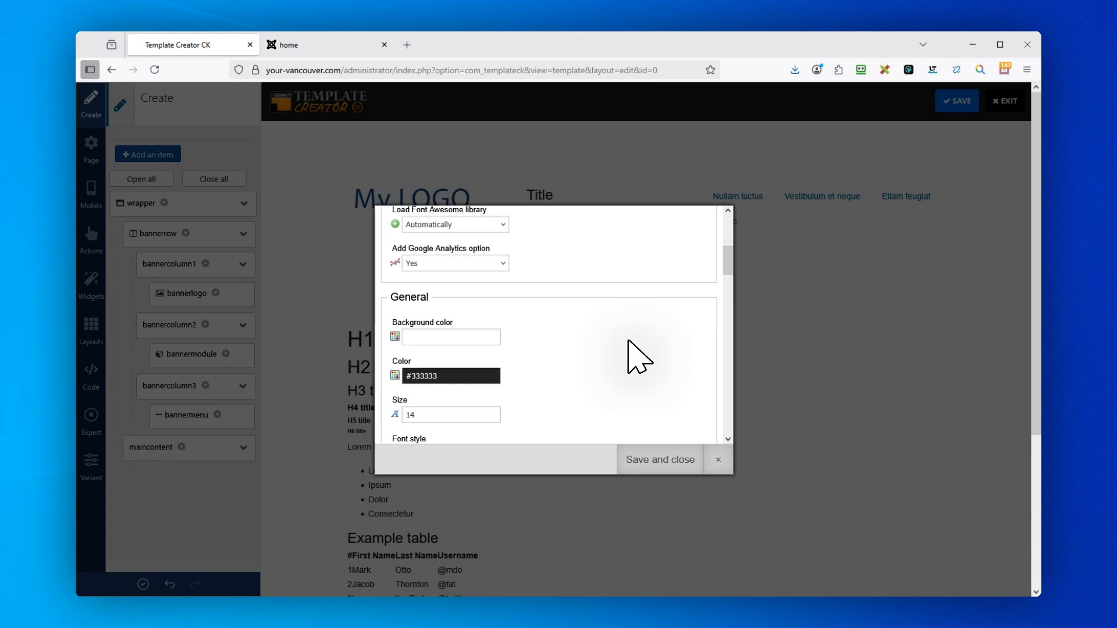
# Set the general text size to 16 in the template wizard.
pyautogui.scroll(-1, 576, 351)
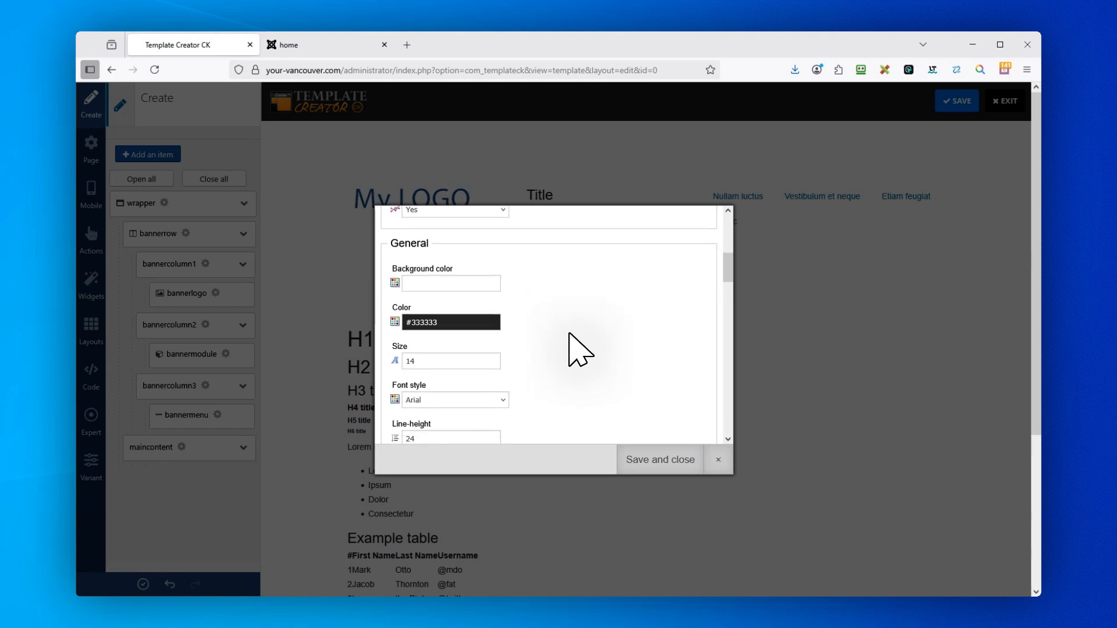
pyautogui.scroll(-1, 579, 351)
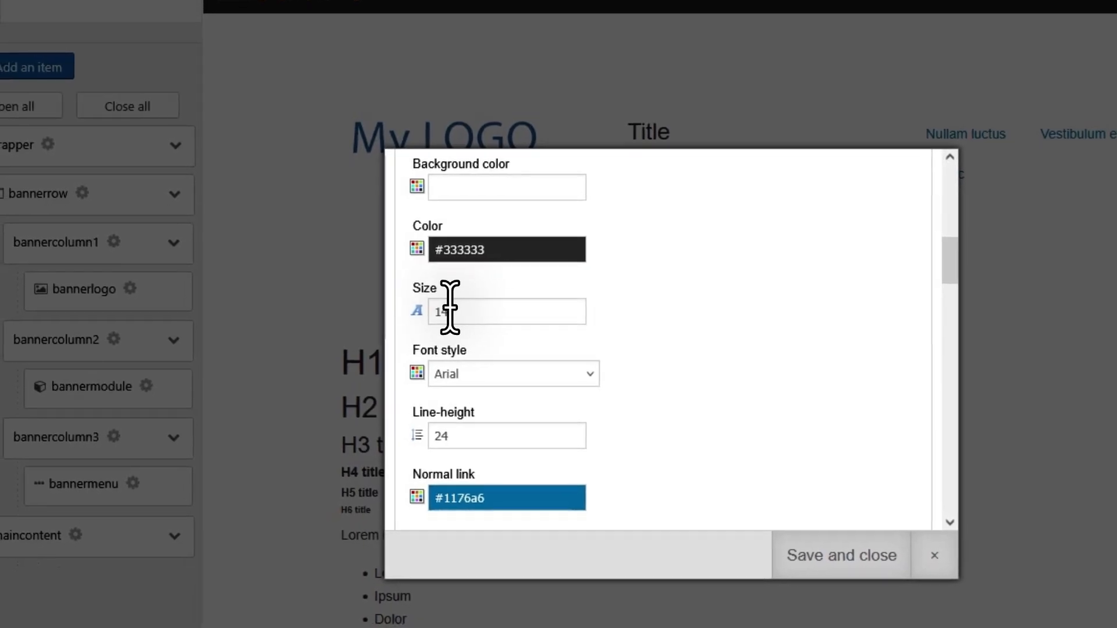
pyautogui.click(450, 306)
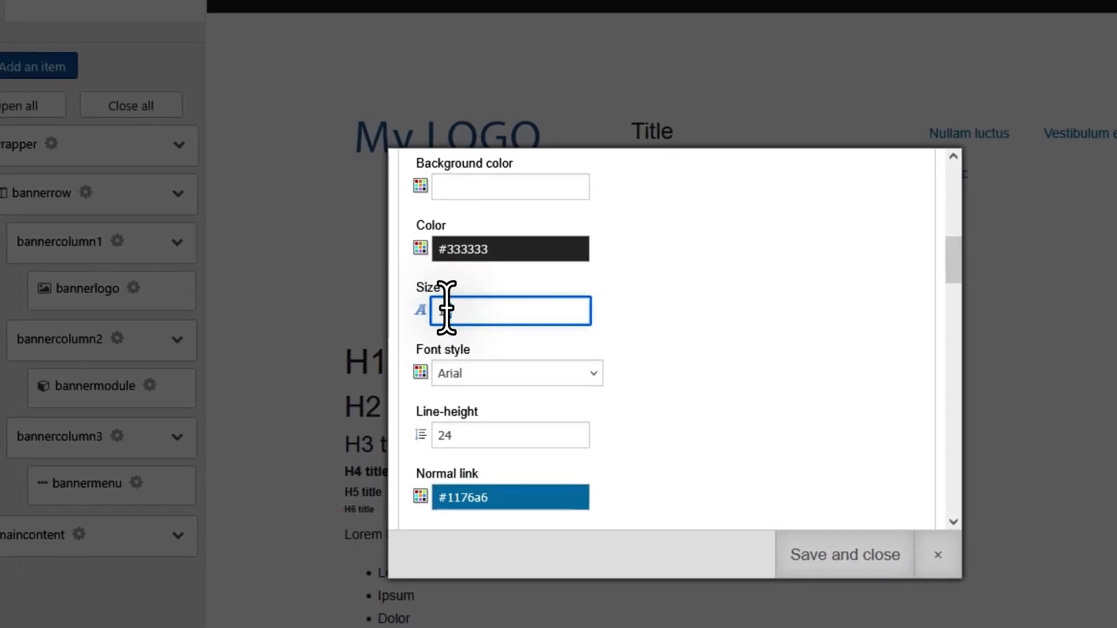
pyautogui.write('6')
pyautogui.click(748, 342)
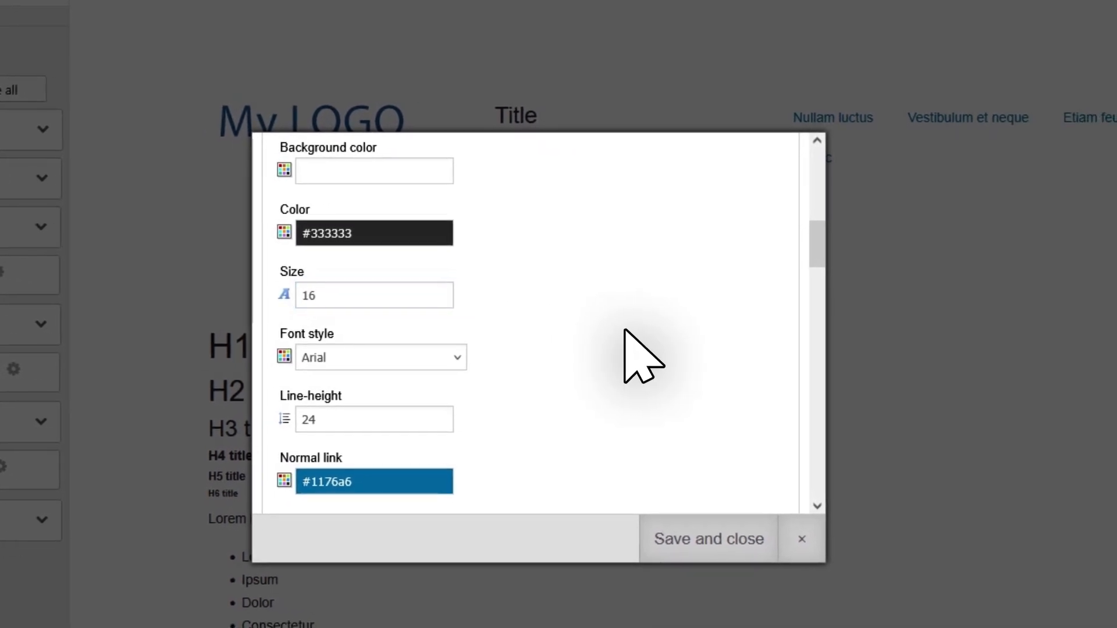
# Go through the remaining link, title, button and form styles in the wizard, and save its settings.
pyautogui.scroll(-10, 642, 356)
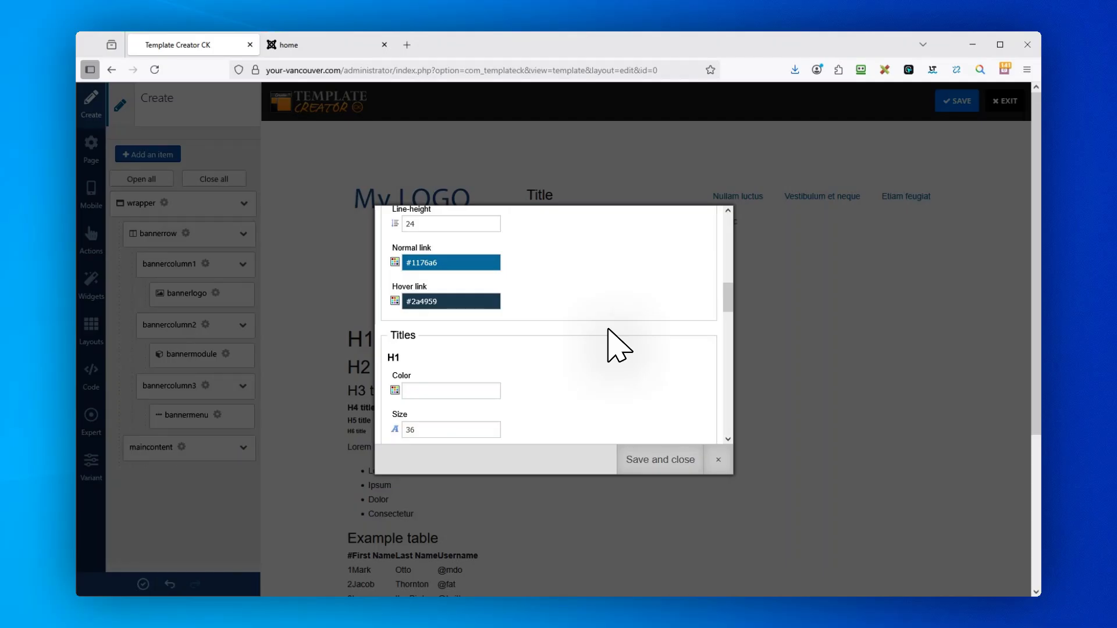
pyautogui.scroll(-7, 608, 330)
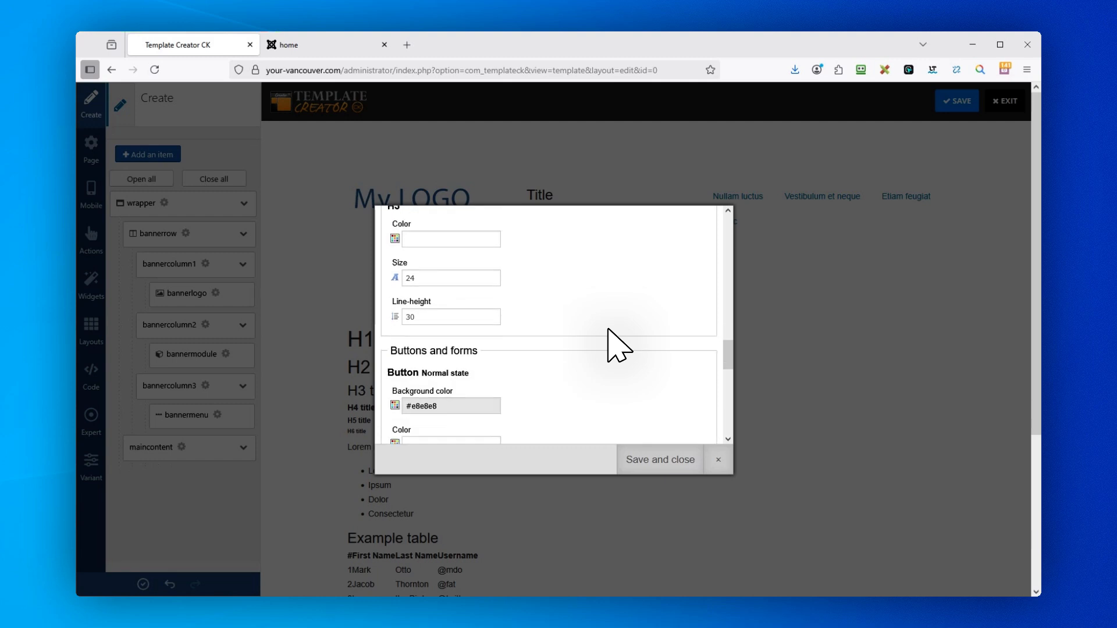
pyautogui.scroll(-4, 607, 329)
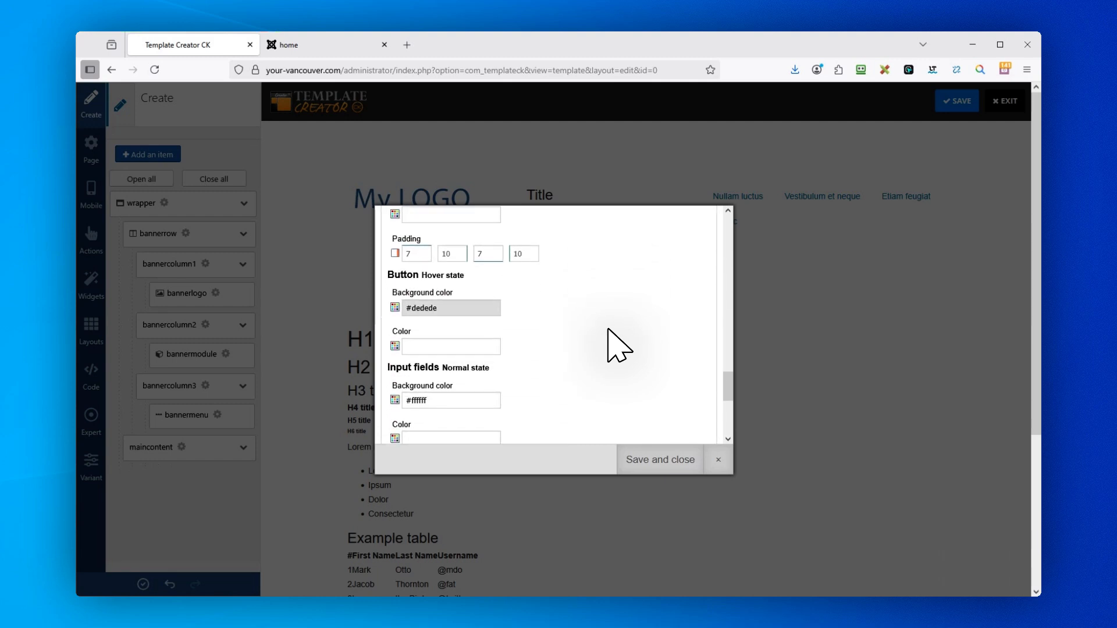
pyautogui.scroll(-3, 608, 329)
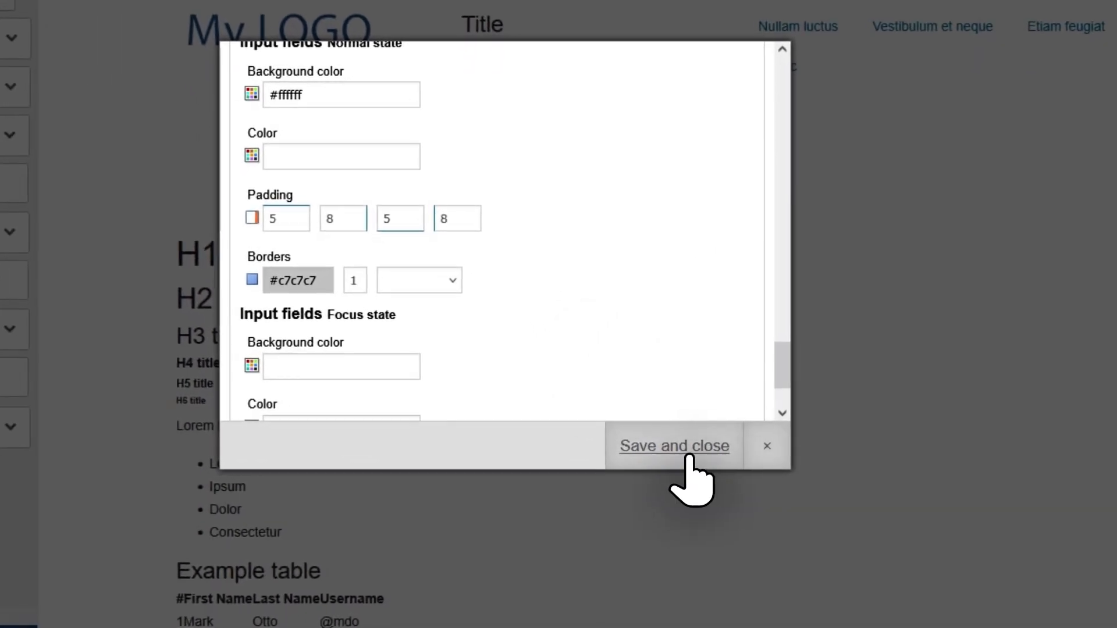
pyautogui.click(688, 457)
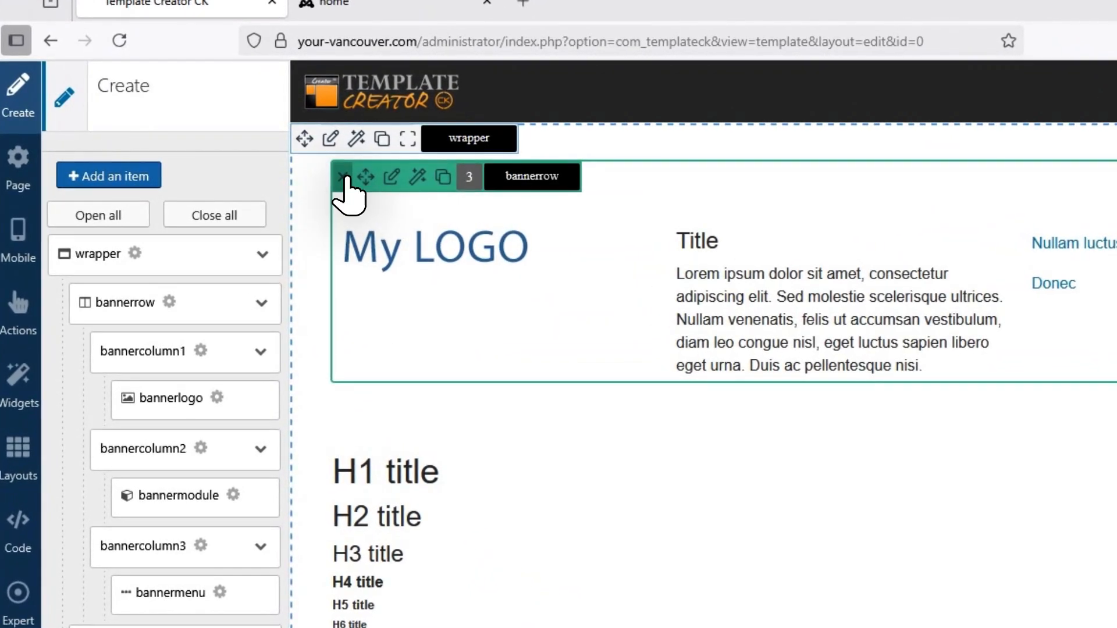
# Delete the bannerrow block from the wrapper.
pyautogui.click(343, 177)
pyautogui.click(884, 504)
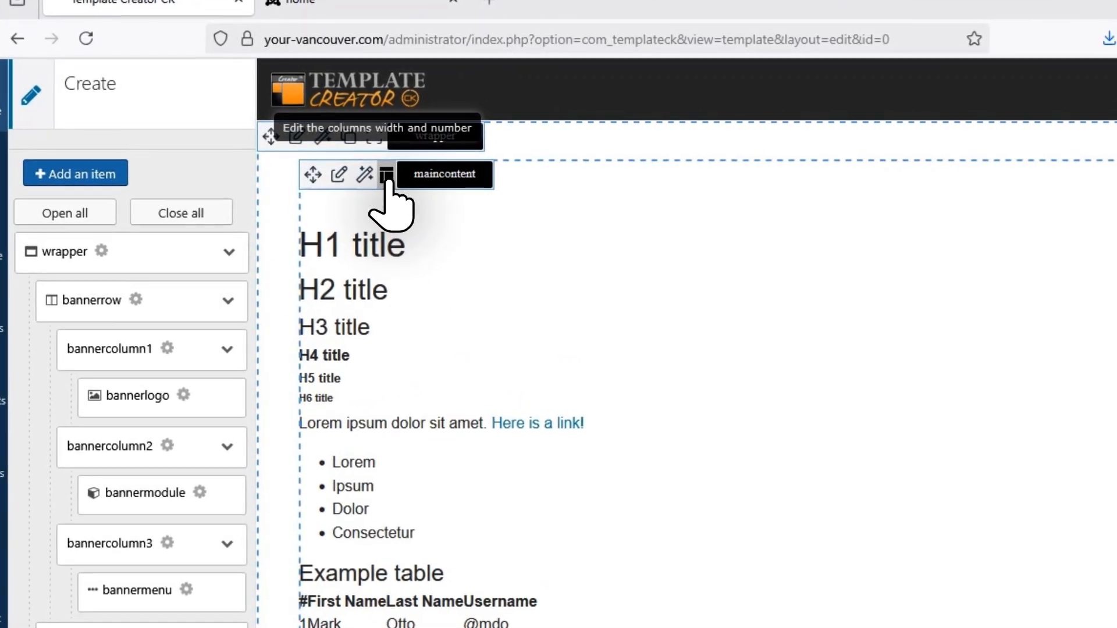
# Edit the maincontent columns and enable the left and right column modules.
pyautogui.click(386, 176)
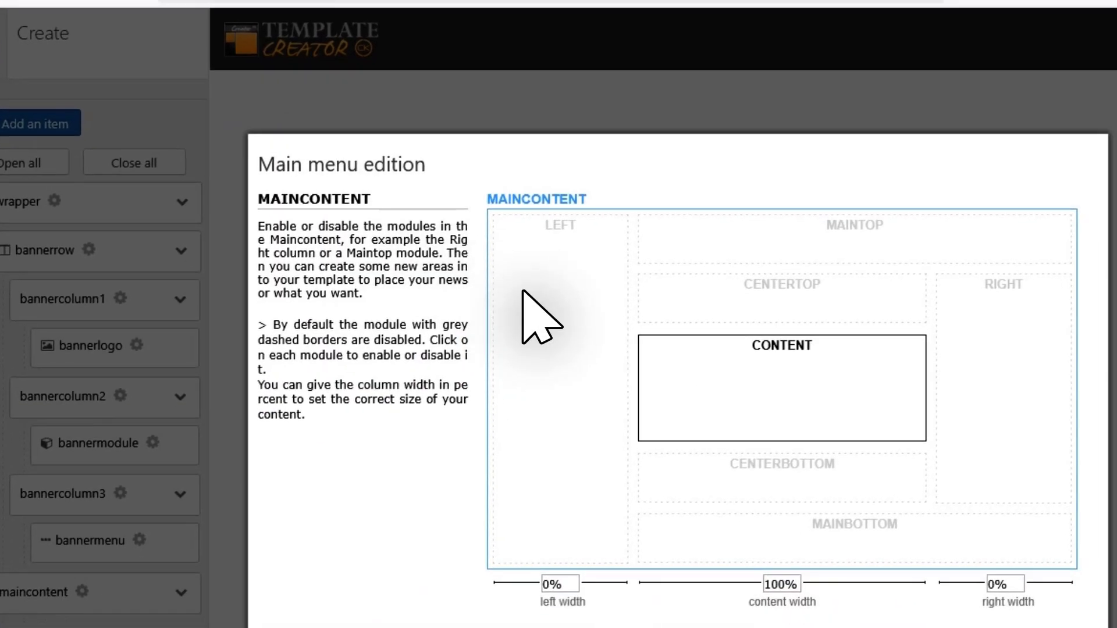
pyautogui.click(619, 371)
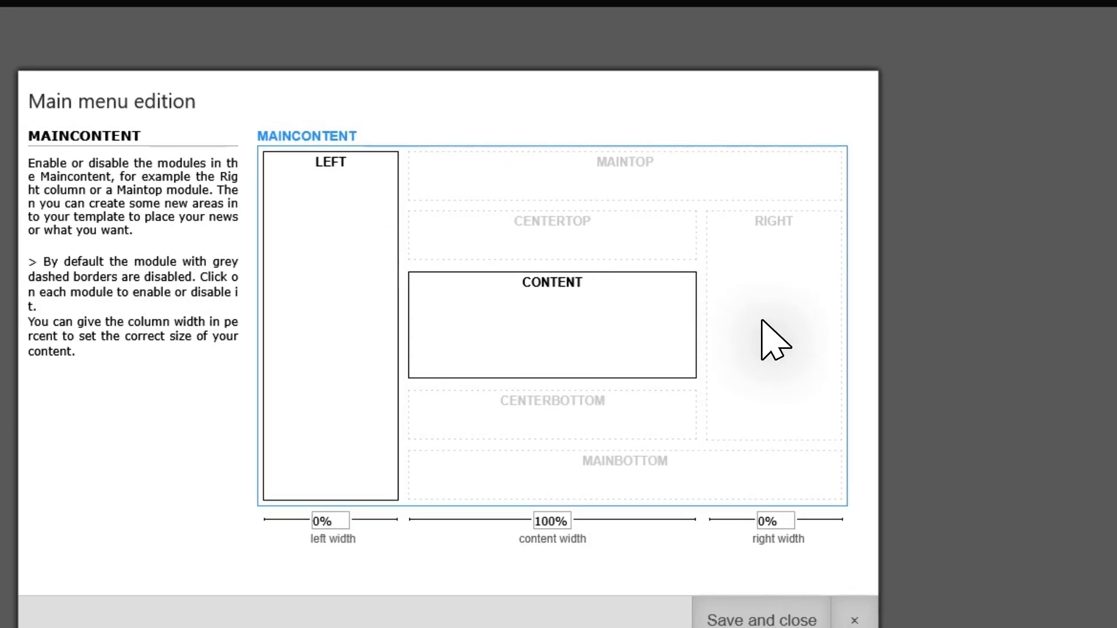
pyautogui.click(958, 372)
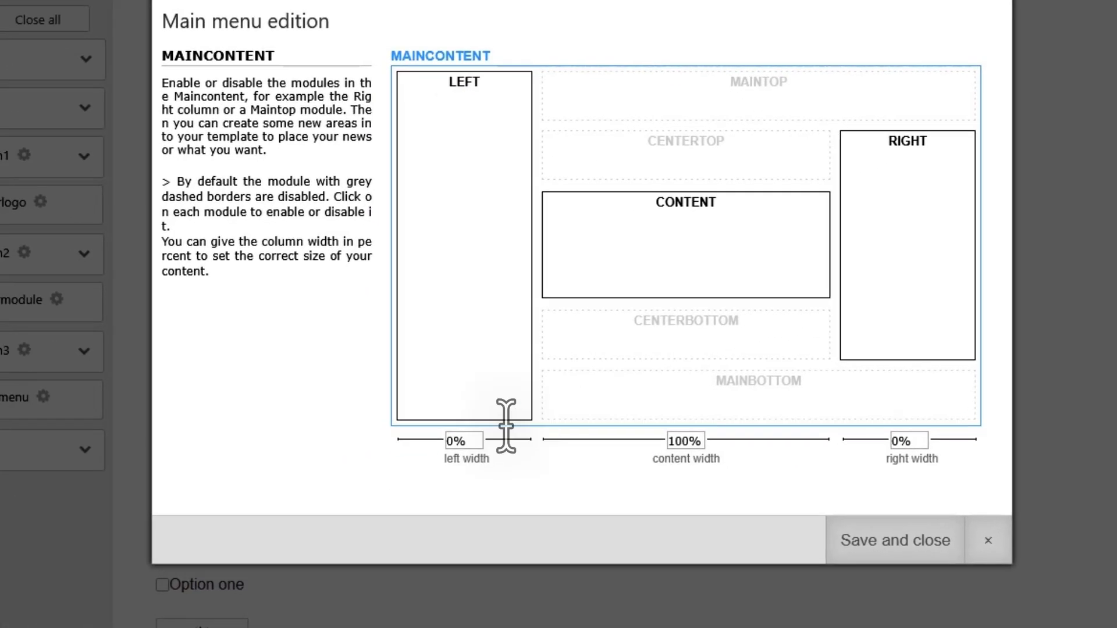
# Set the maincontent left column width to 25% and the right column width to 30%.
pyautogui.moveTo(350, 471); pyautogui.dragTo(345, 473)
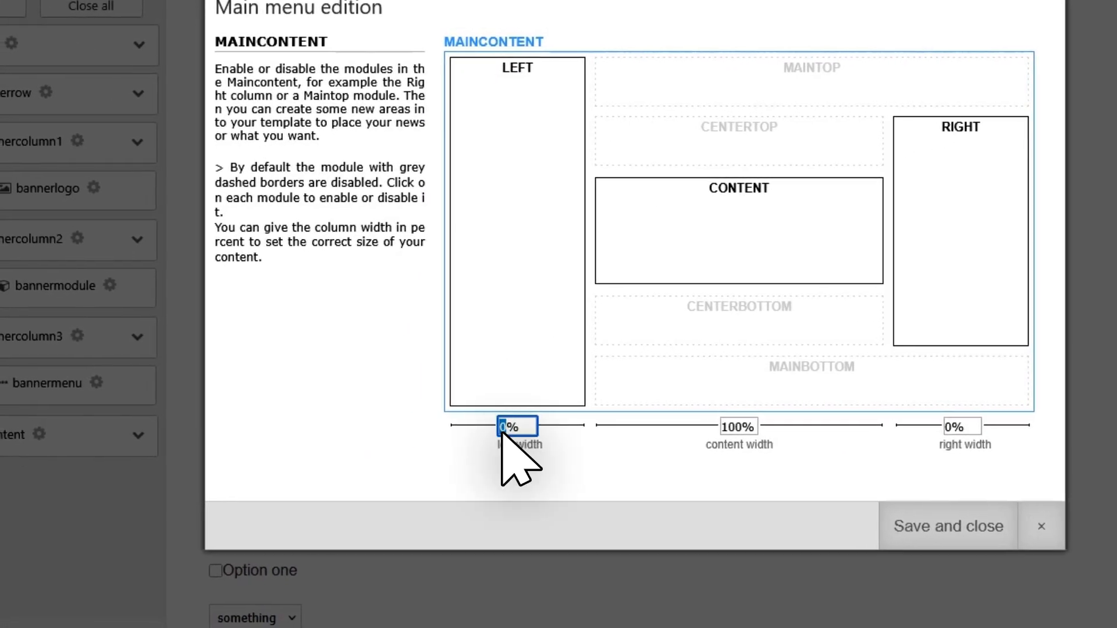
pyautogui.write('25')
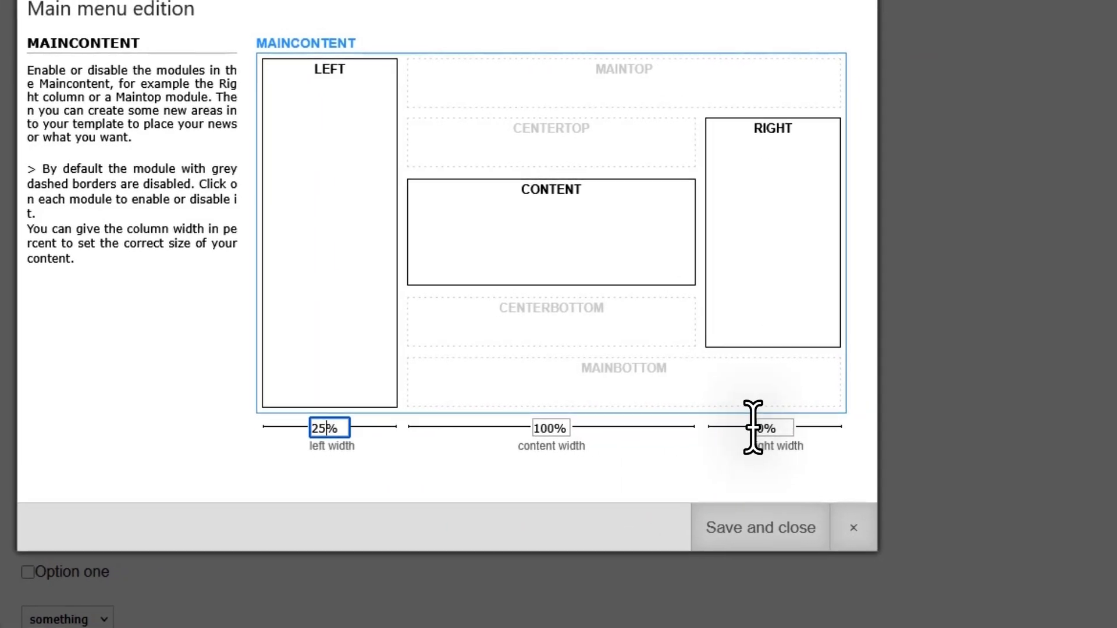
pyautogui.click(951, 426)
pyautogui.write('30')
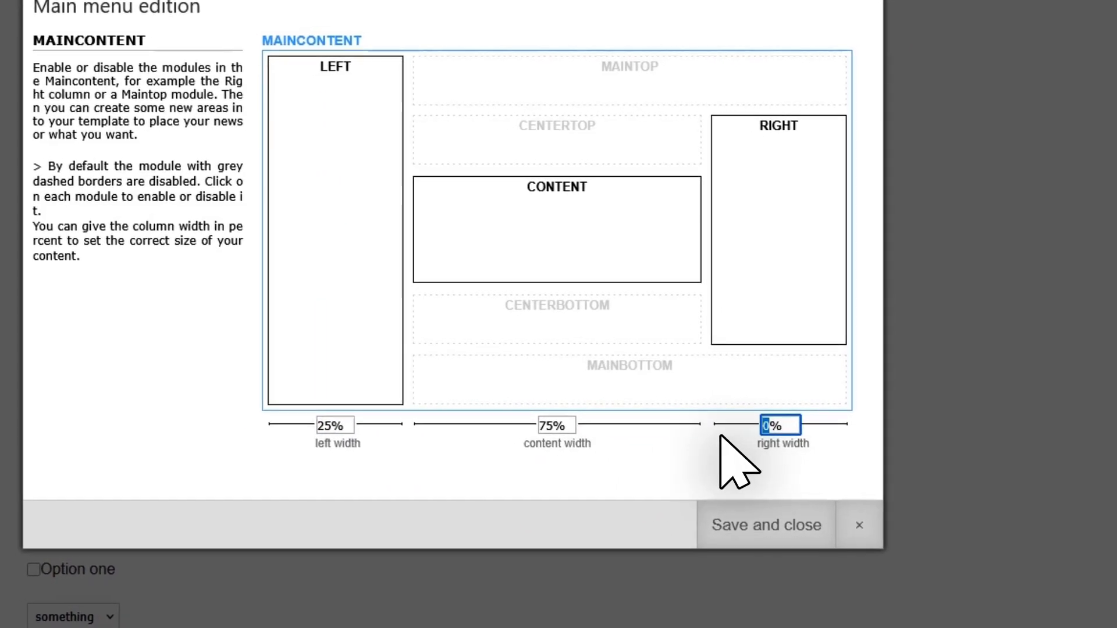
pyautogui.click(724, 465)
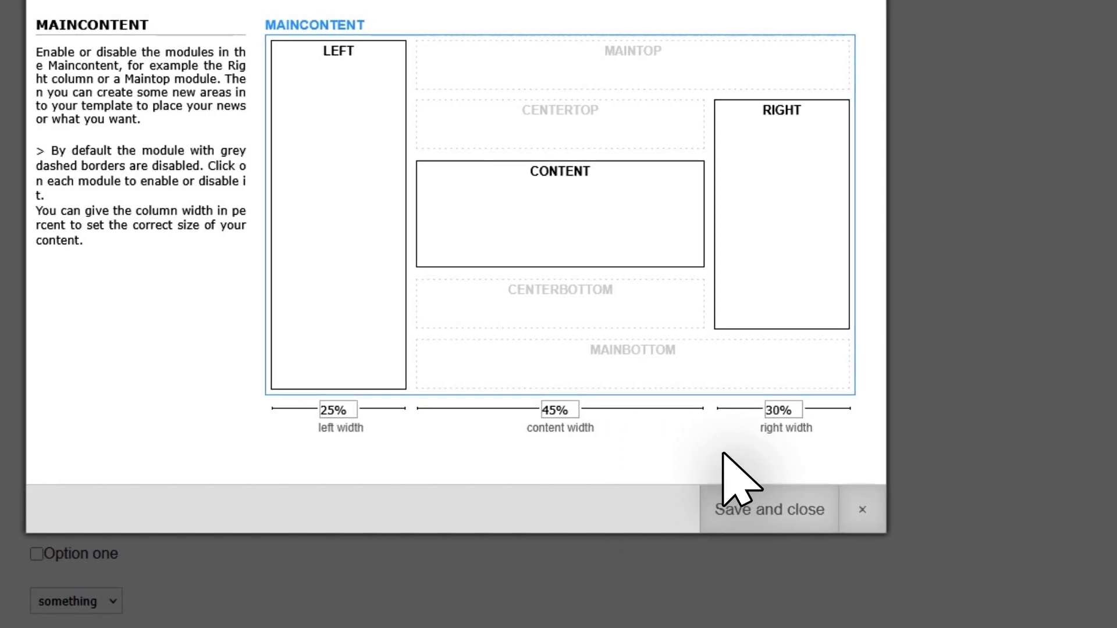
# Set the maincontent right column width to 25% and save the column layout.
pyautogui.doubleClick(773, 410)
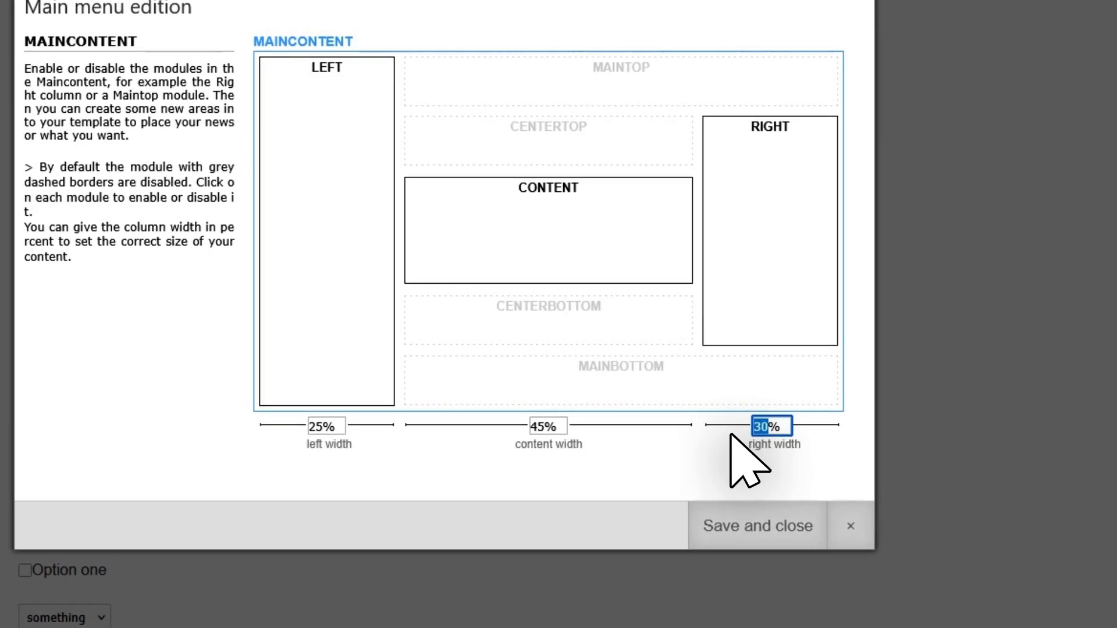
pyautogui.write('25')
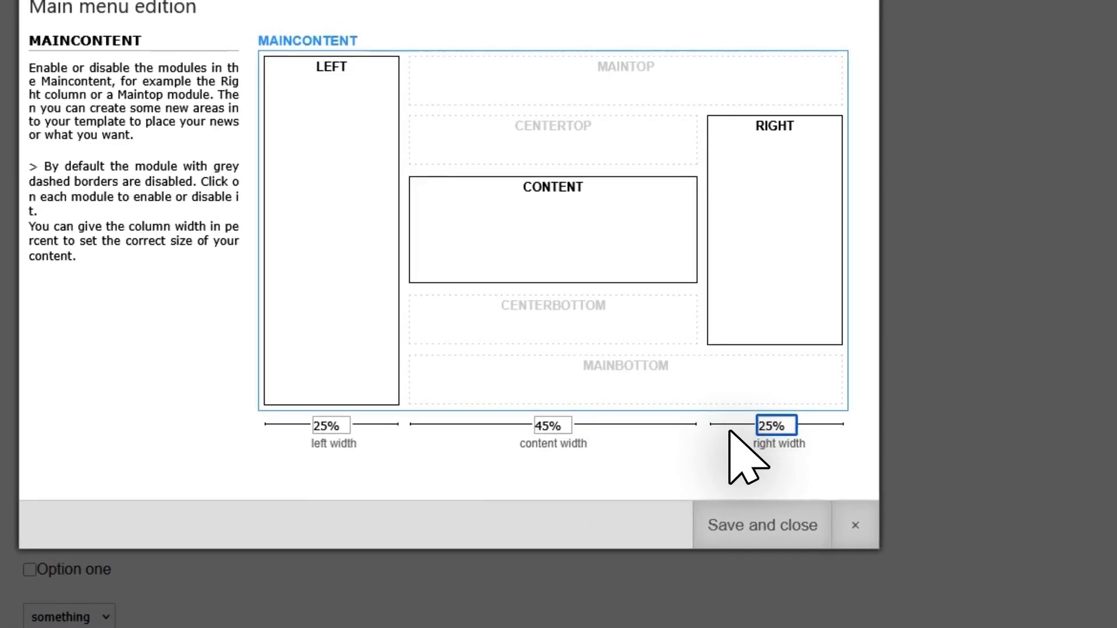
pyautogui.click(681, 446)
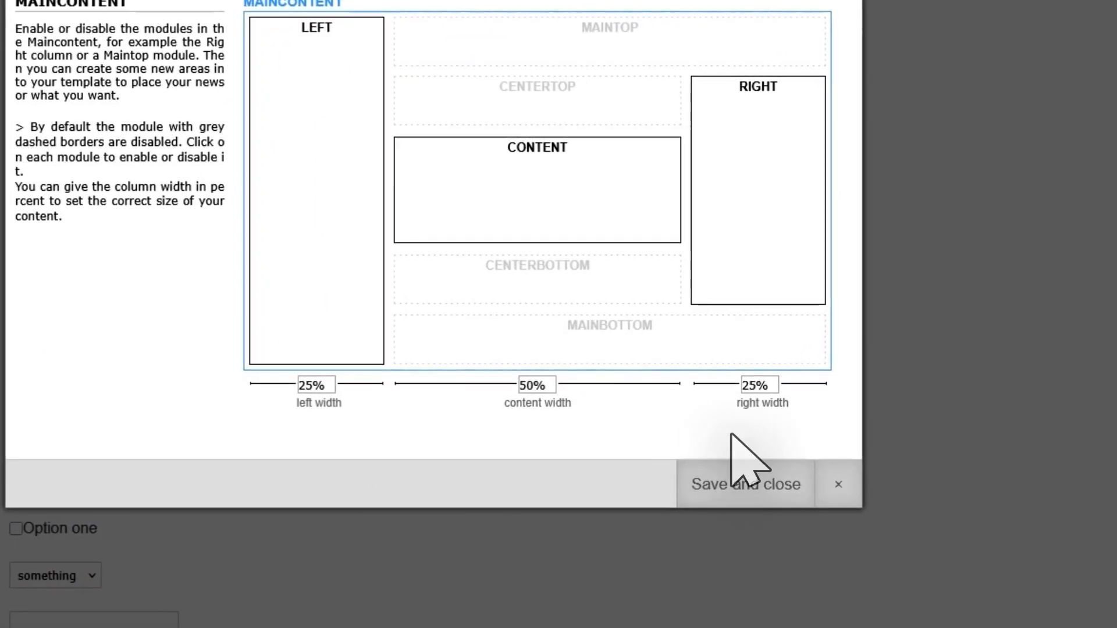
pyautogui.click(749, 485)
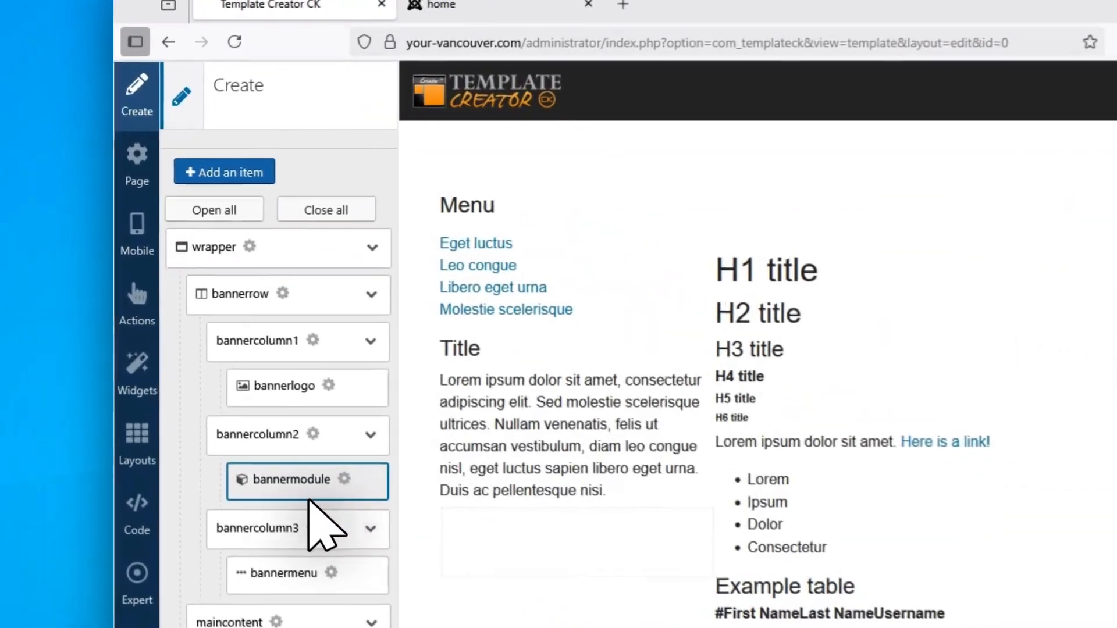
# Add a new wrapper above the existing page content and place a row inside it.
pyautogui.click(193, 174)
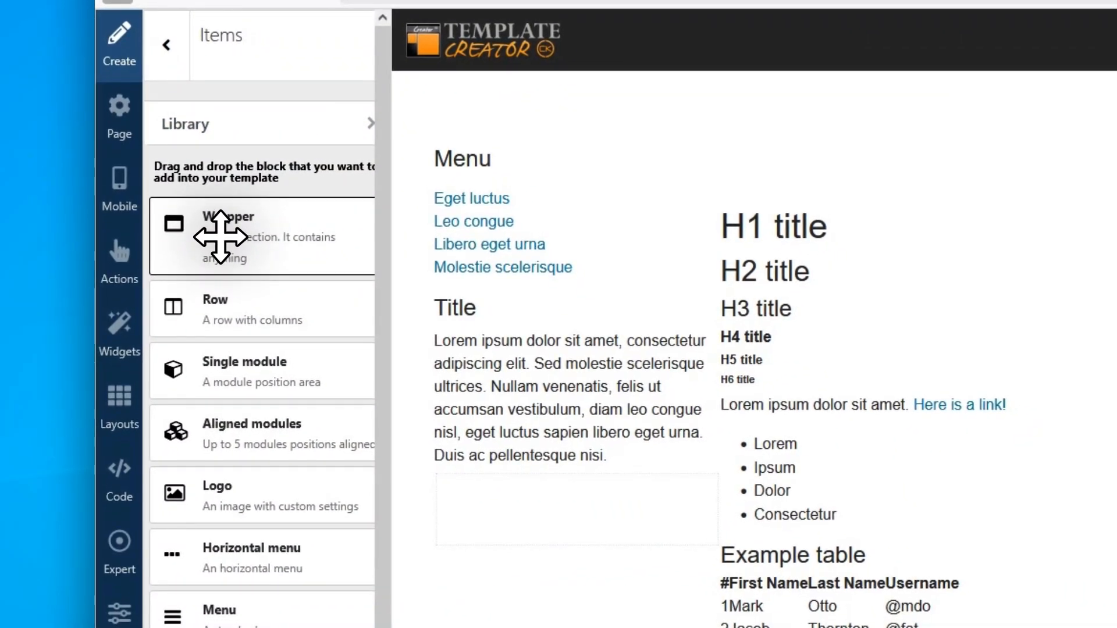
pyautogui.moveTo(221, 236); pyautogui.dragTo(485, 131)
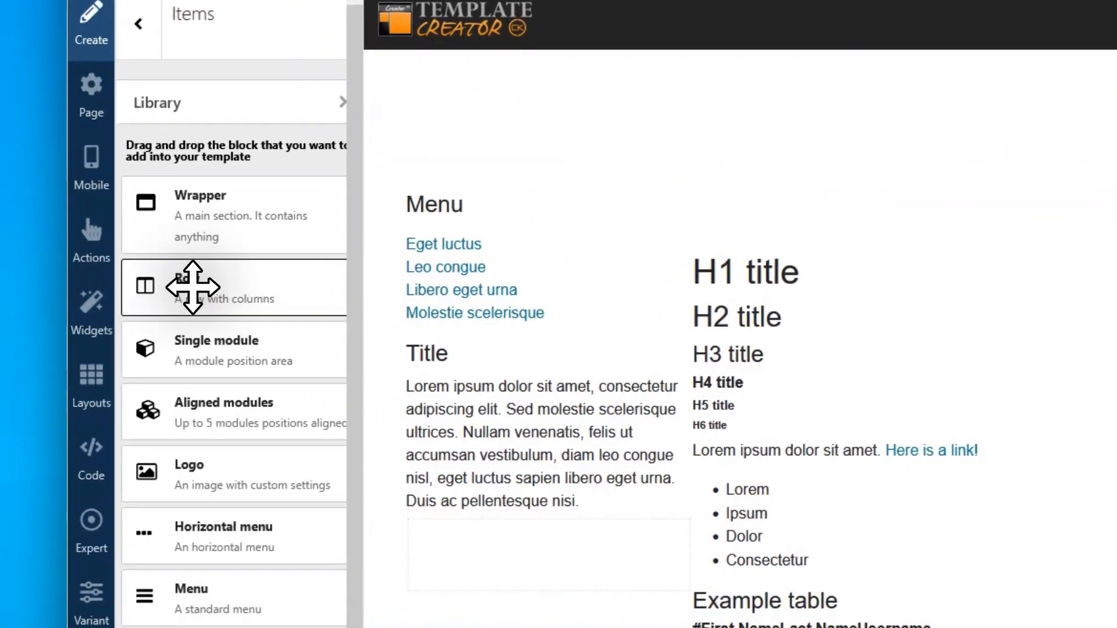
pyautogui.moveTo(193, 287); pyautogui.dragTo(616, 93)
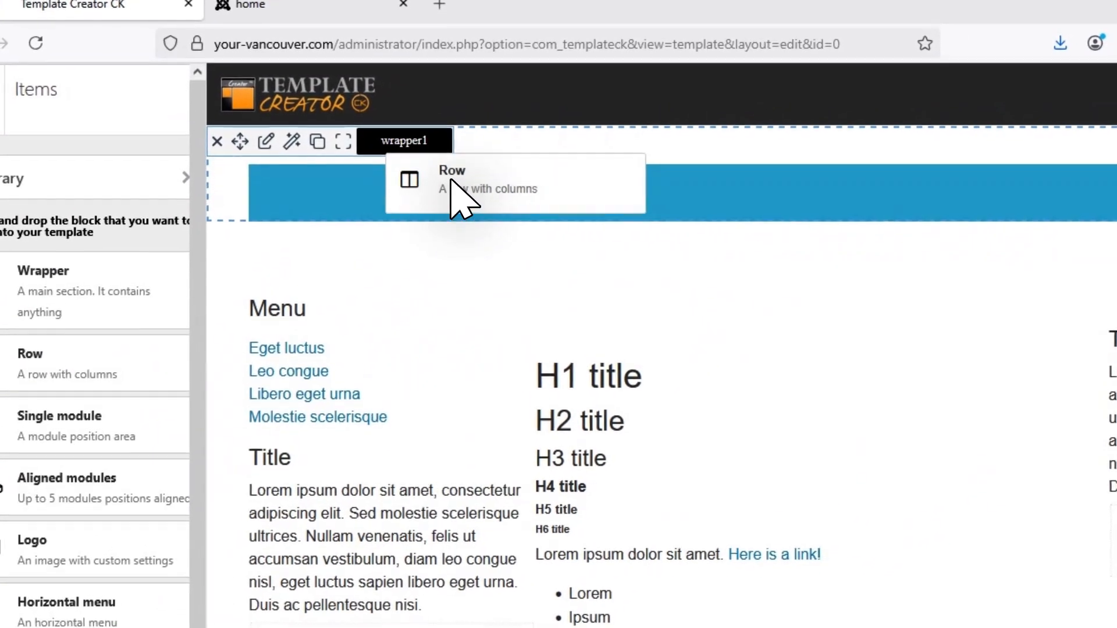
pyautogui.moveTo(459, 198); pyautogui.dragTo(343, 195)
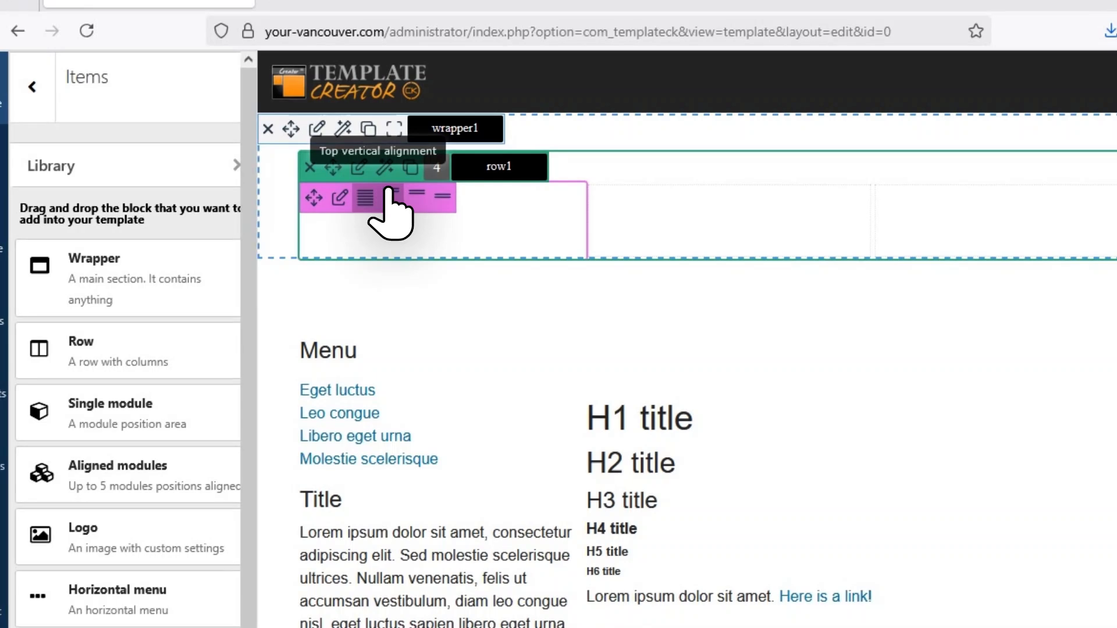
# Divide the new row into two columns and set the first column's width to 30%.
pyautogui.click(437, 168)
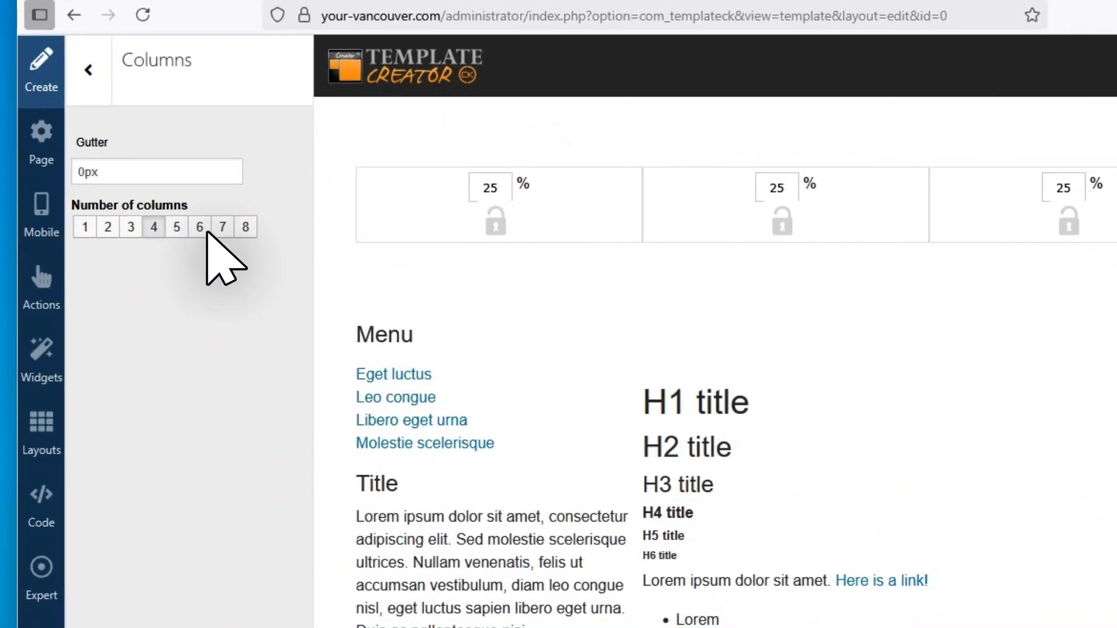
pyautogui.click(131, 227)
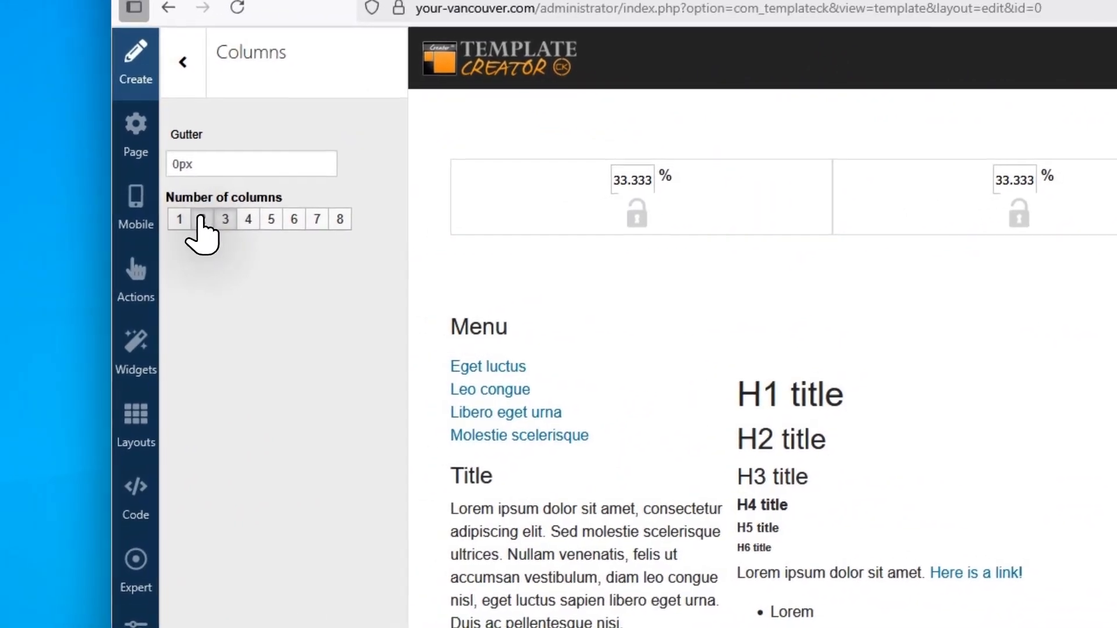
pyautogui.click(31, 236)
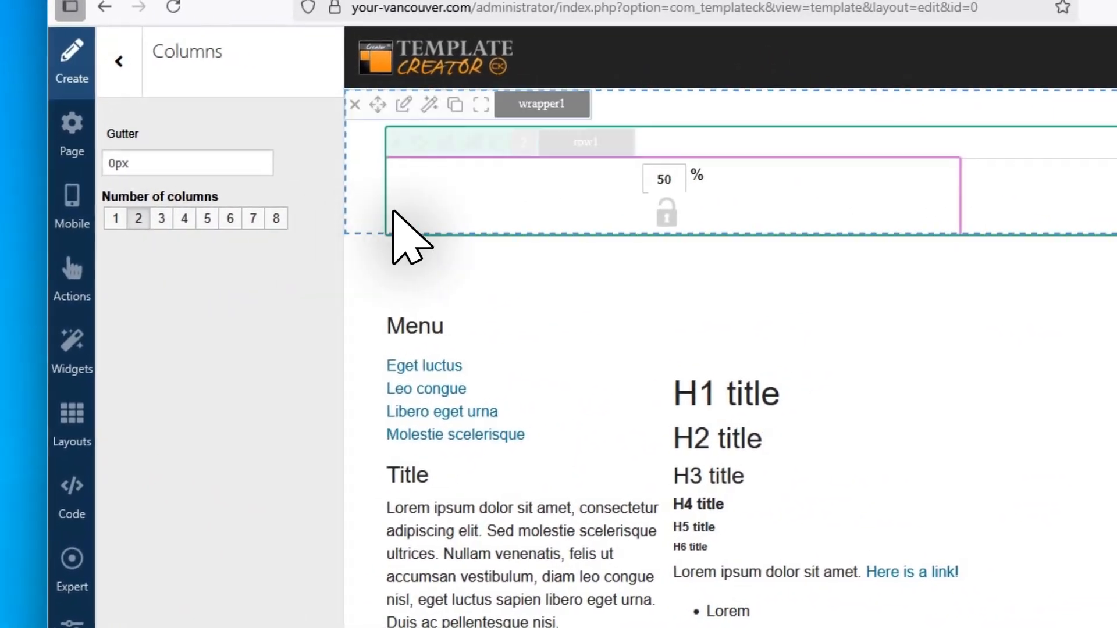
pyautogui.doubleClick(666, 179)
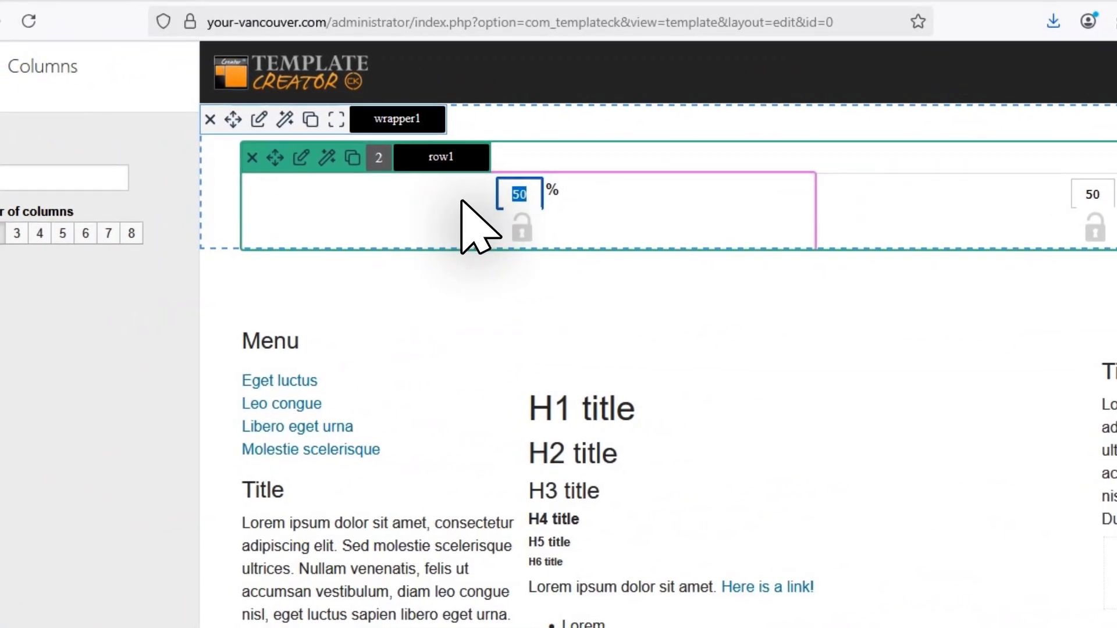
pyautogui.click(663, 210)
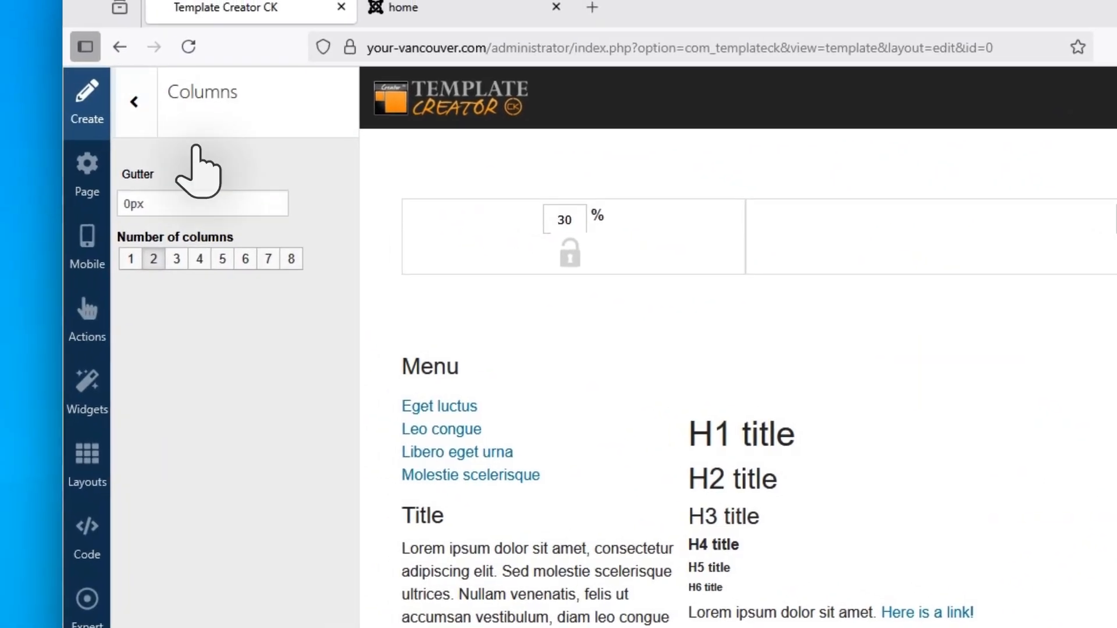
# Add a single module block to the first column of the new row.
pyautogui.click(87, 85)
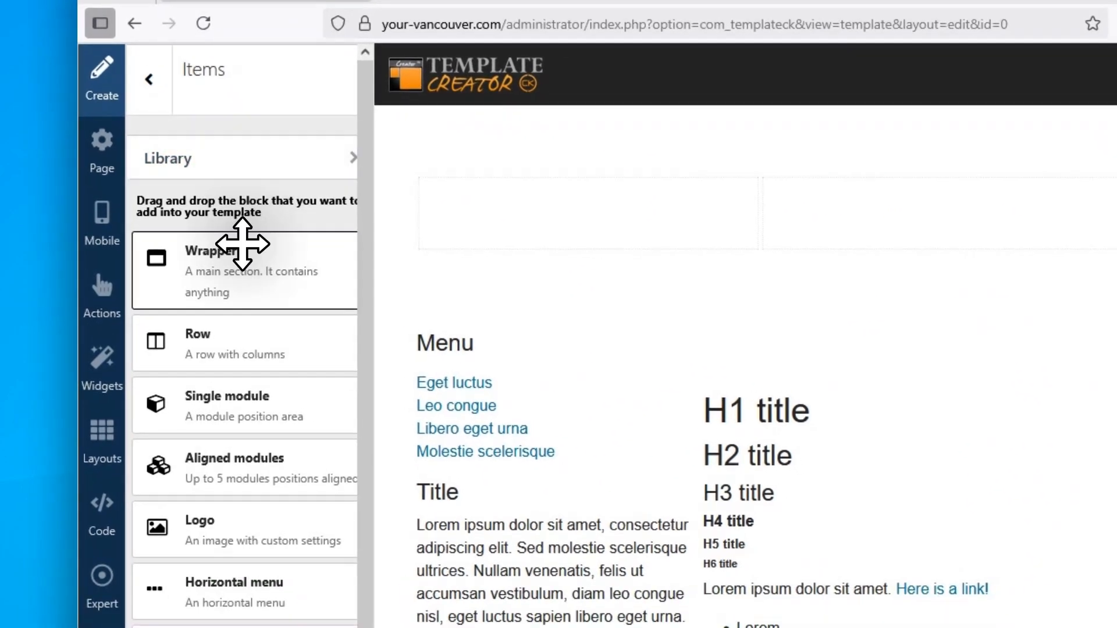
pyautogui.moveTo(232, 315); pyautogui.dragTo(552, 146)
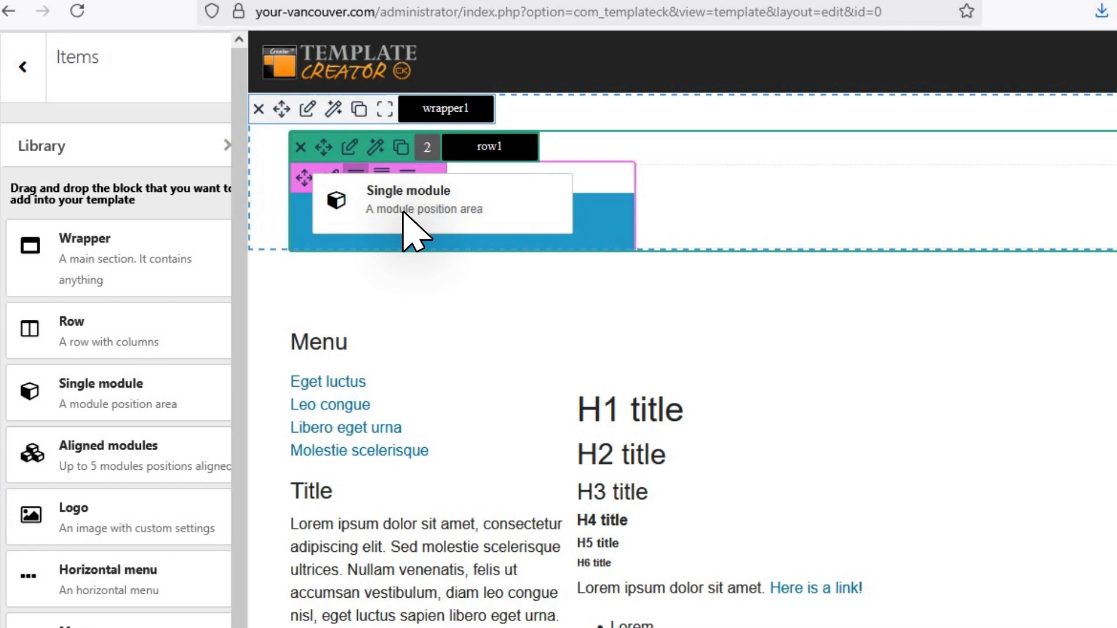
pyautogui.moveTo(403, 213); pyautogui.dragTo(406, 218)
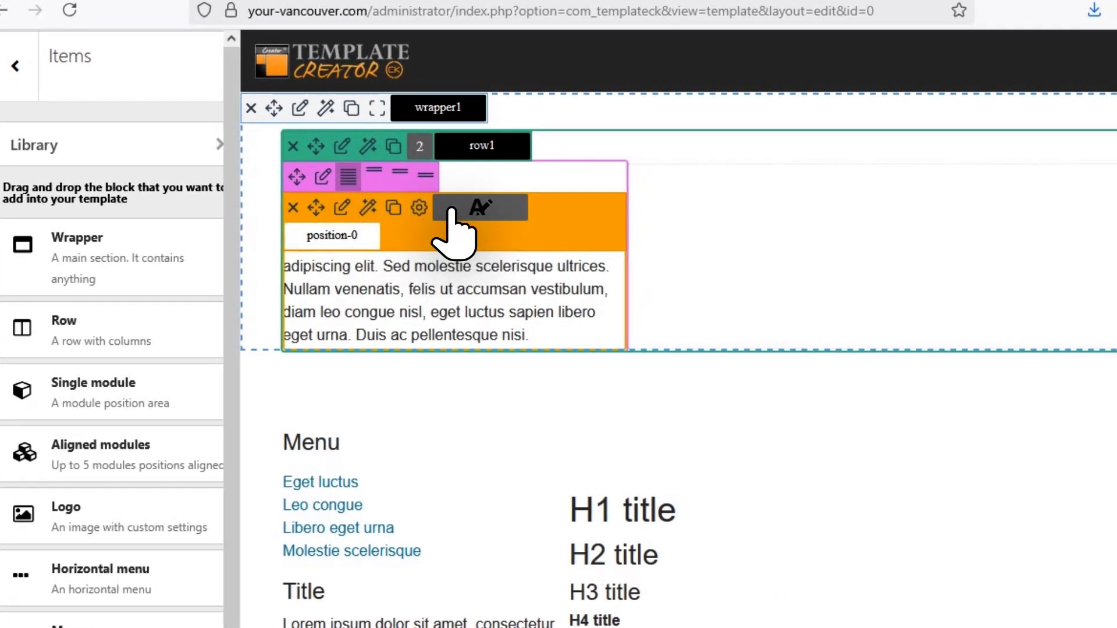
# Name the single module block logo and set its module position to logo.
pyautogui.click(488, 209)
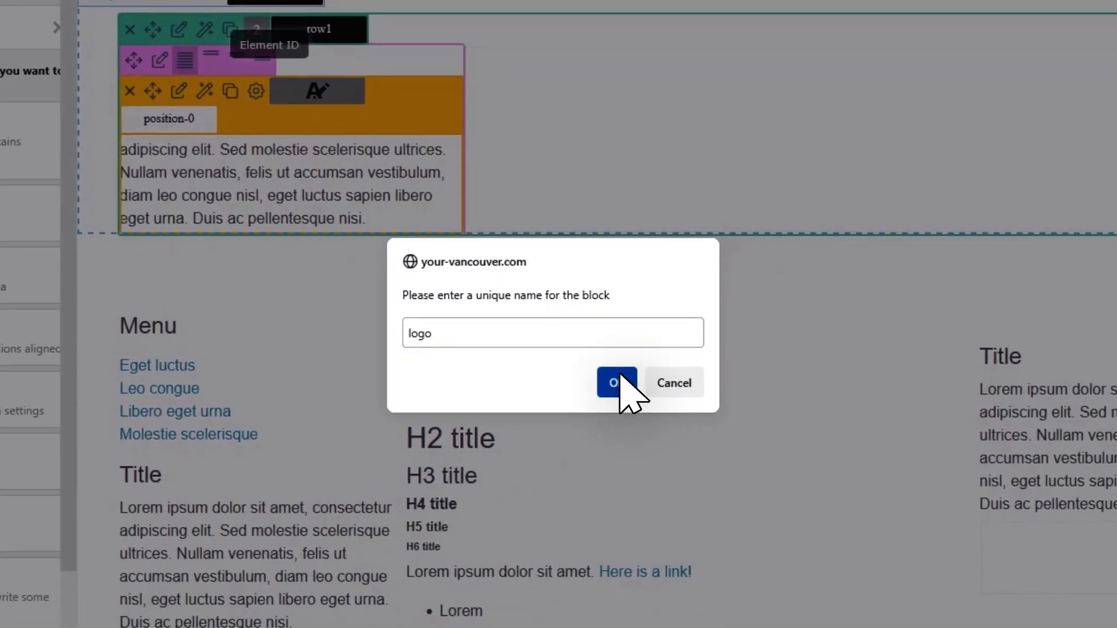
pyautogui.click(735, 505)
pyautogui.click(213, 152)
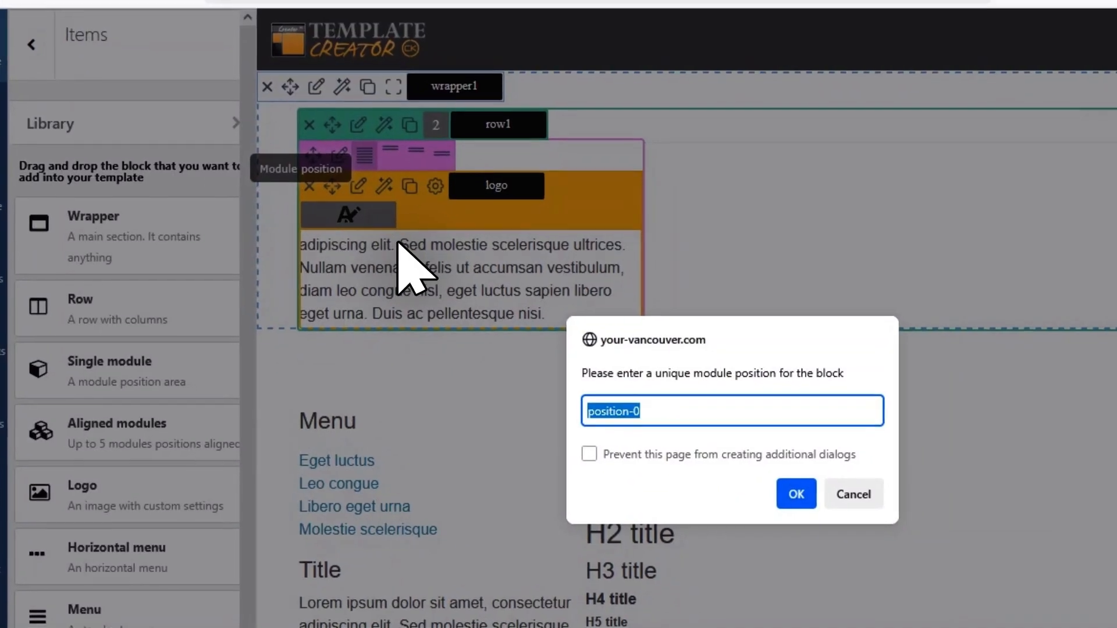
pyautogui.write('logo')
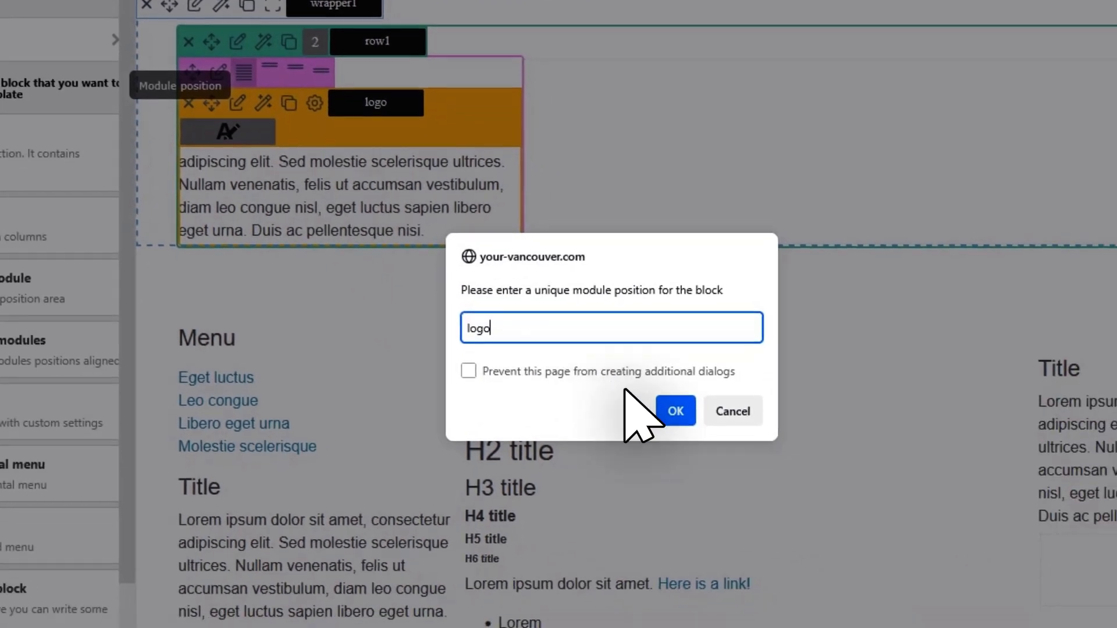
pyautogui.click(673, 409)
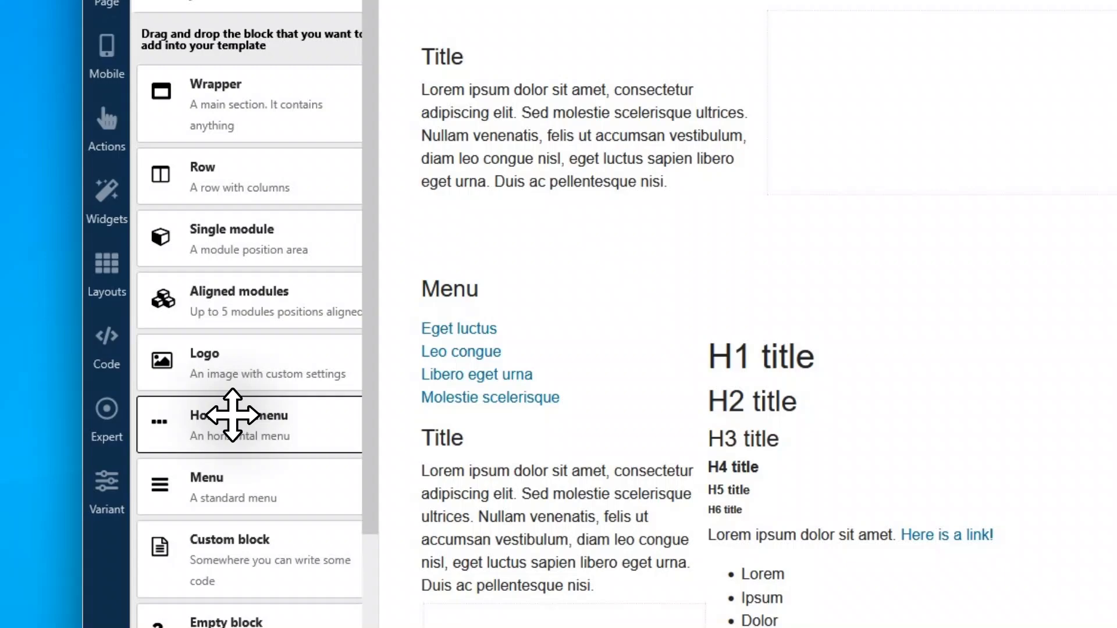
# Add a horizontal menu to the new row's second column and name the block menu.
pyautogui.moveTo(233, 415); pyautogui.dragTo(1062, 121)
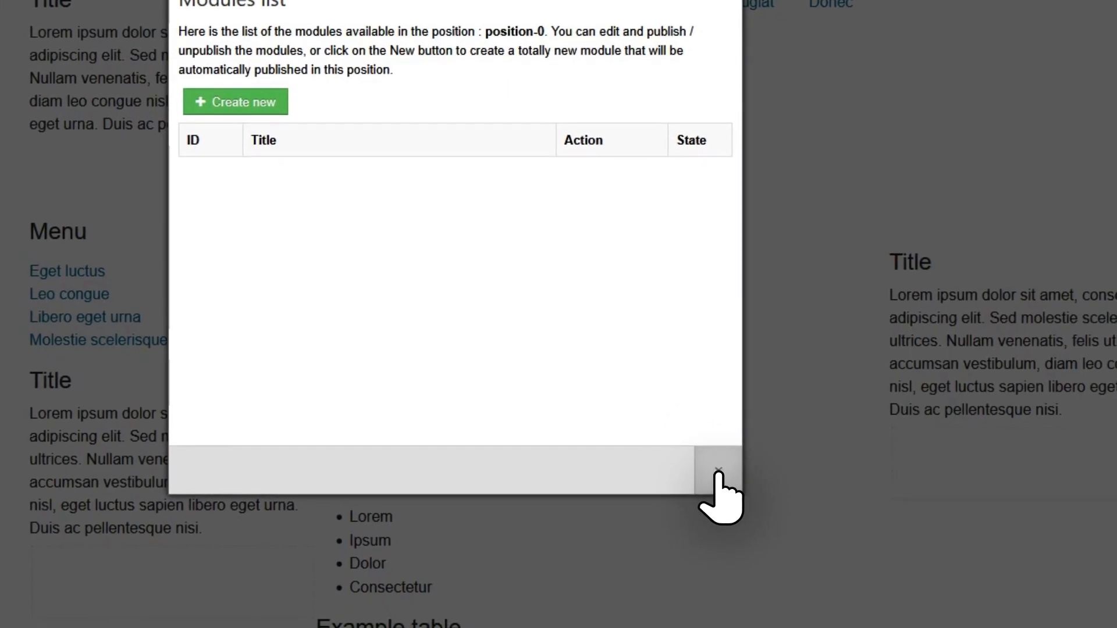
pyautogui.click(718, 471)
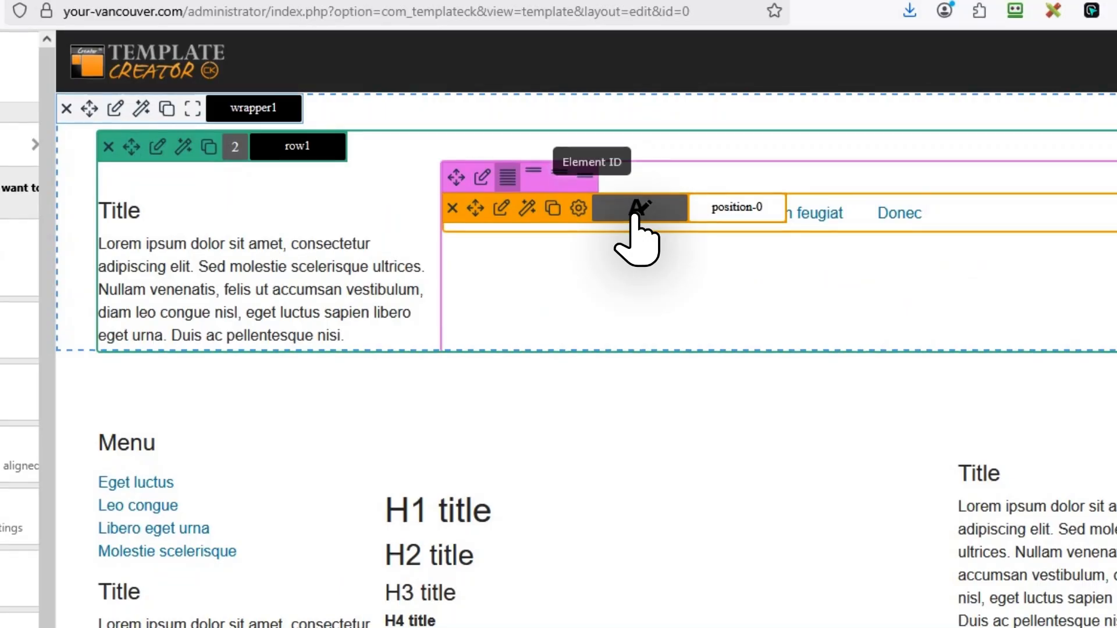
pyautogui.click(634, 216)
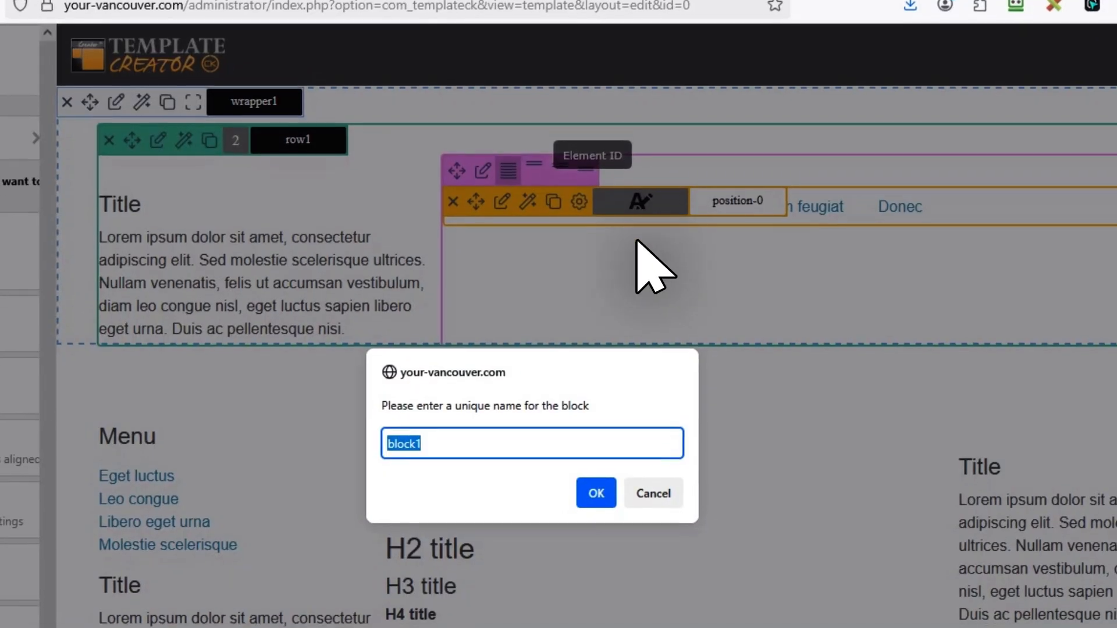
pyautogui.click(423, 443)
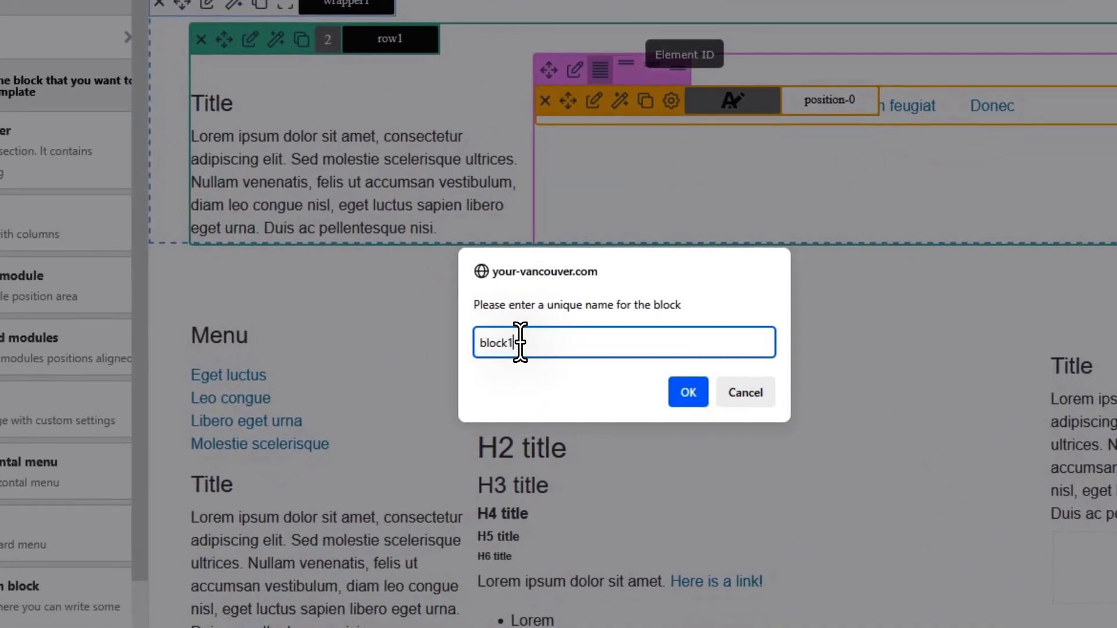
pyautogui.moveTo(519, 343); pyautogui.dragTo(457, 343)
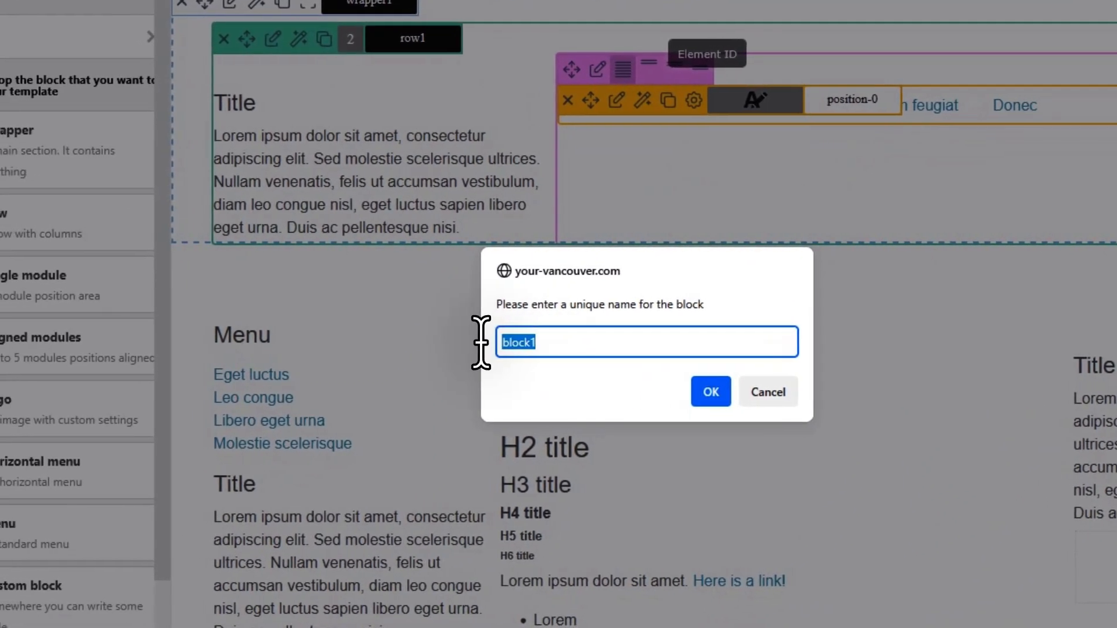
pyautogui.write('menu')
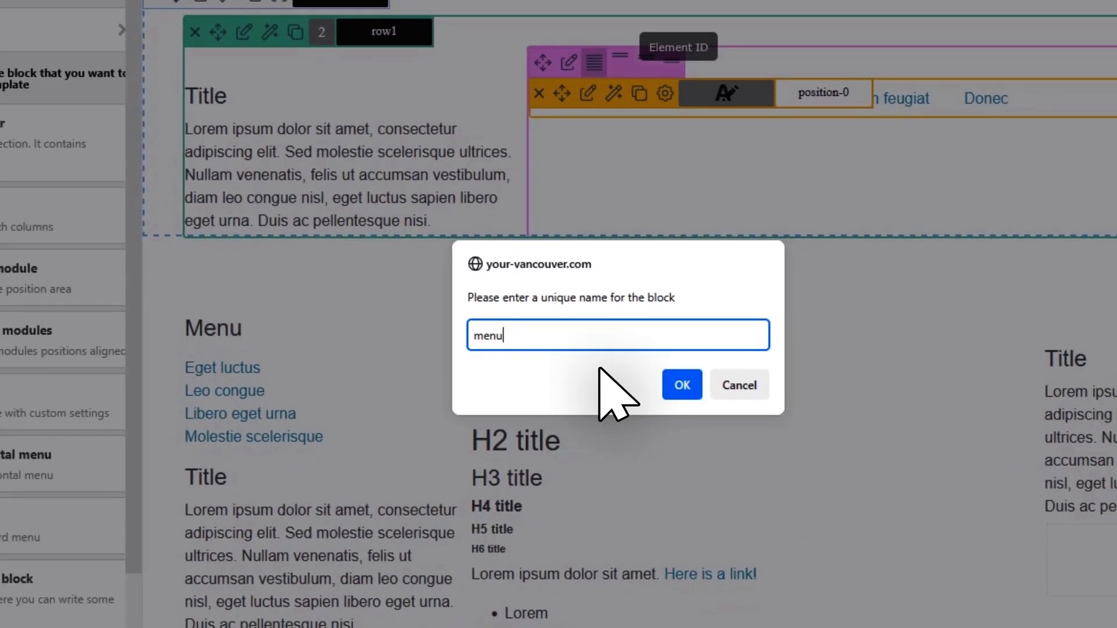
pyautogui.click(716, 391)
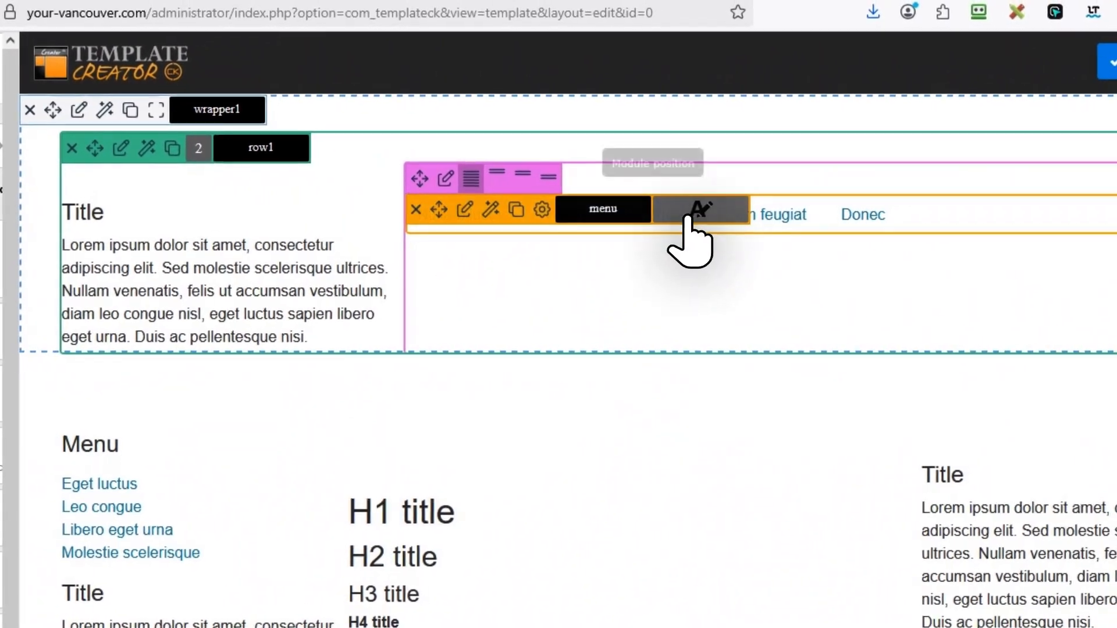
# Set the horizontal menu block's module position to menu.
pyautogui.click(690, 216)
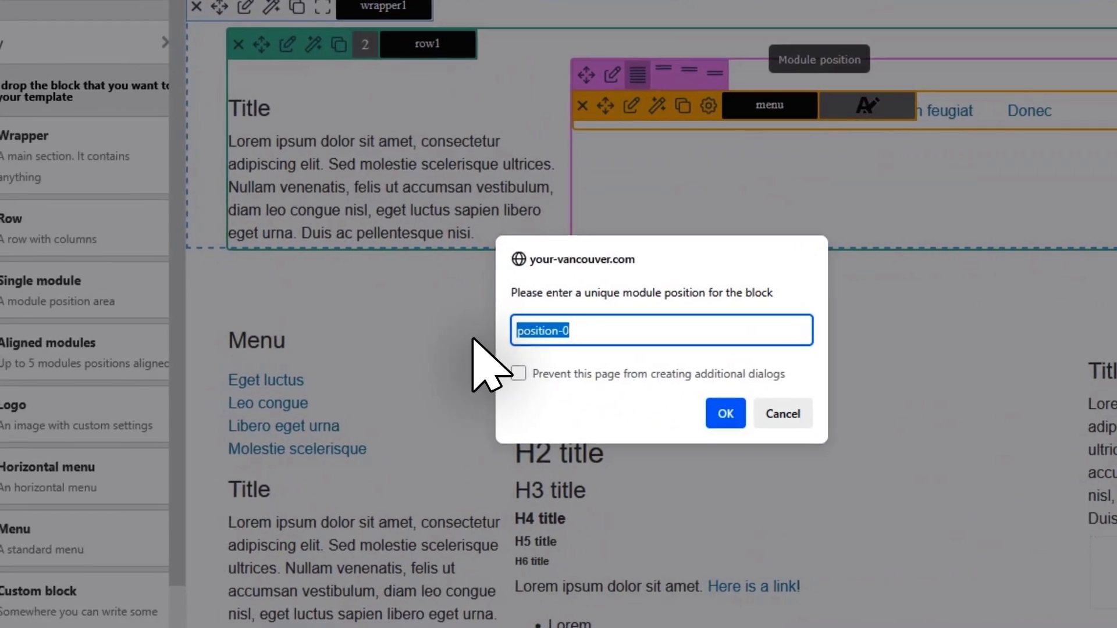
pyautogui.write('menu')
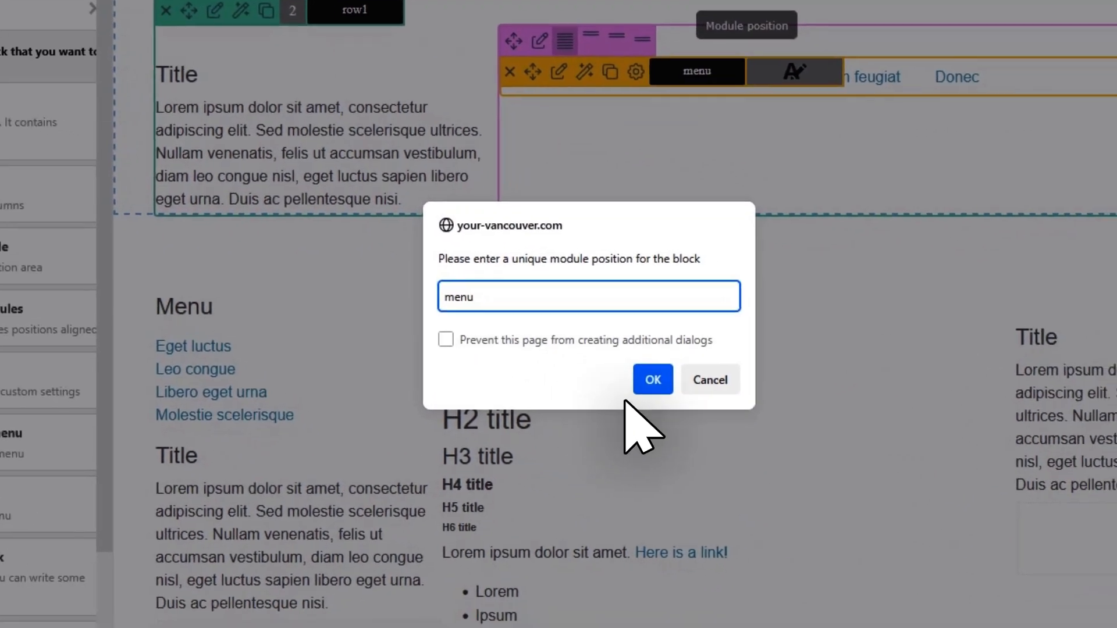
pyautogui.click(730, 413)
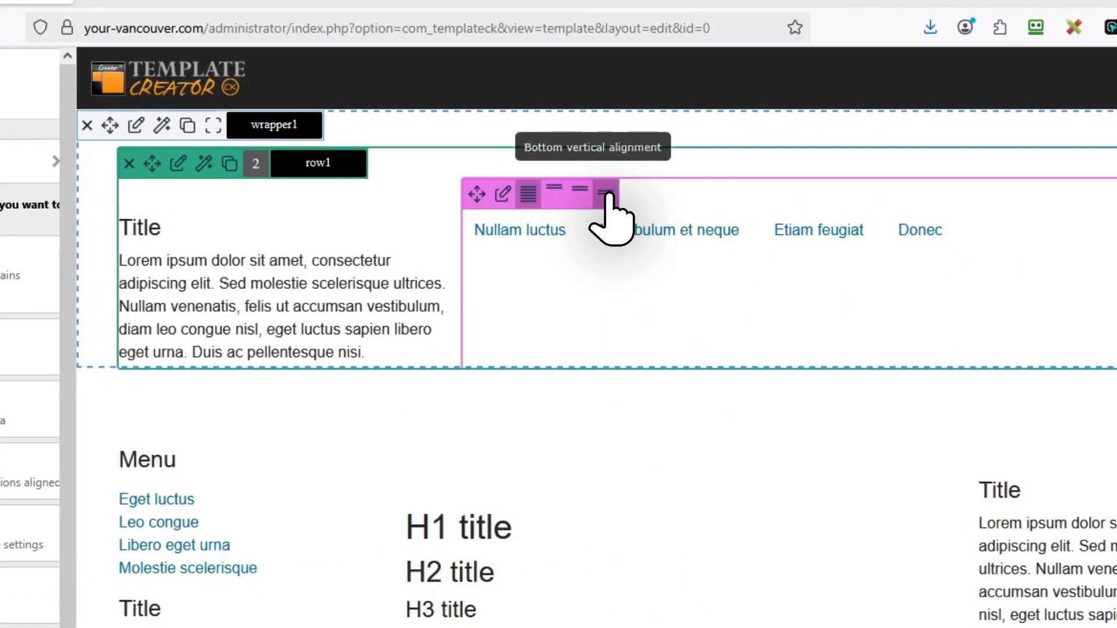
# Align the menu column vertically to the bottom and centre the menu block's text.
pyautogui.click(605, 195)
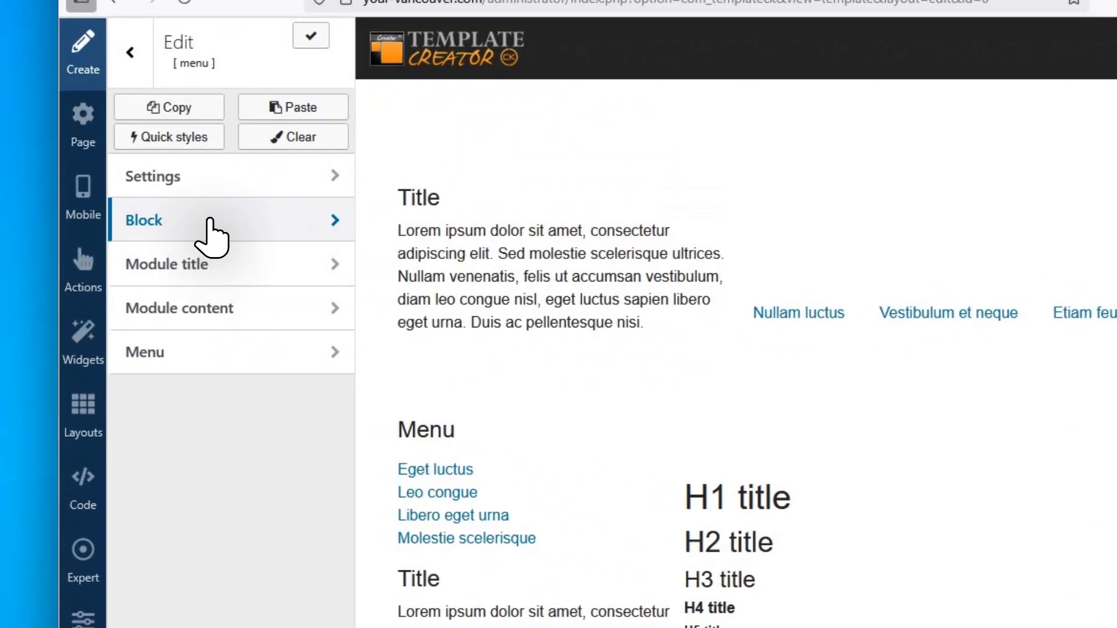
pyautogui.click(212, 220)
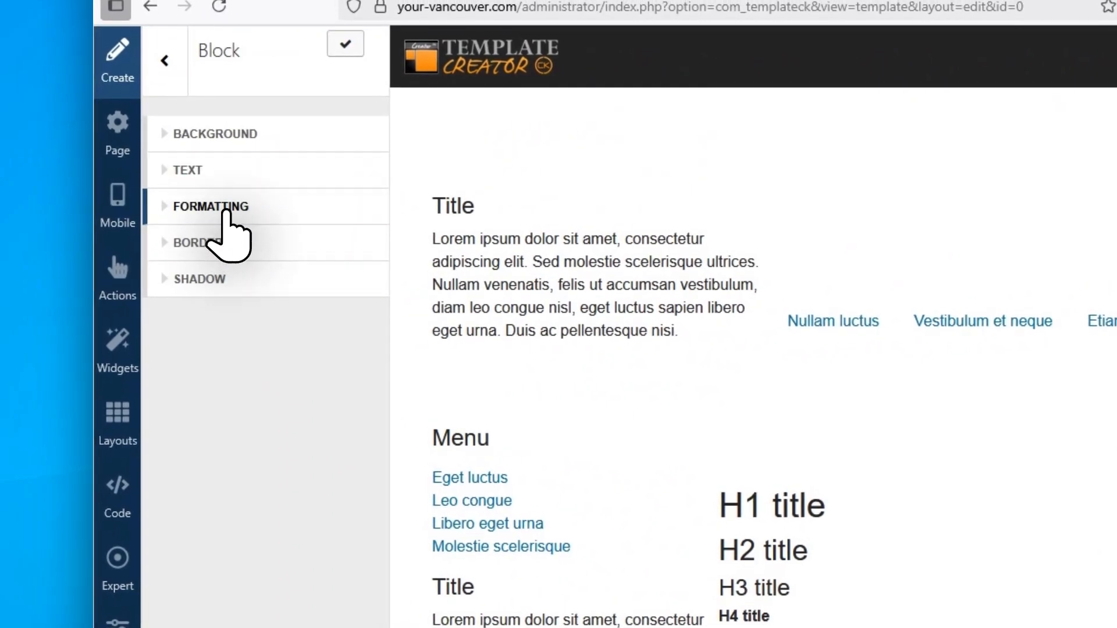
pyautogui.click(224, 170)
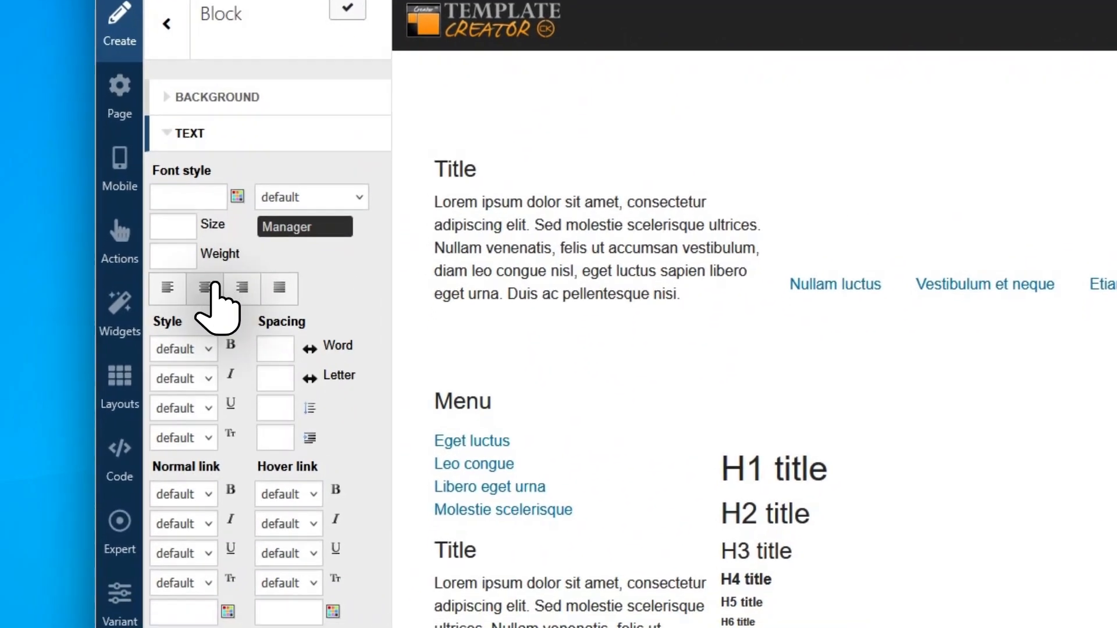
pyautogui.click(211, 286)
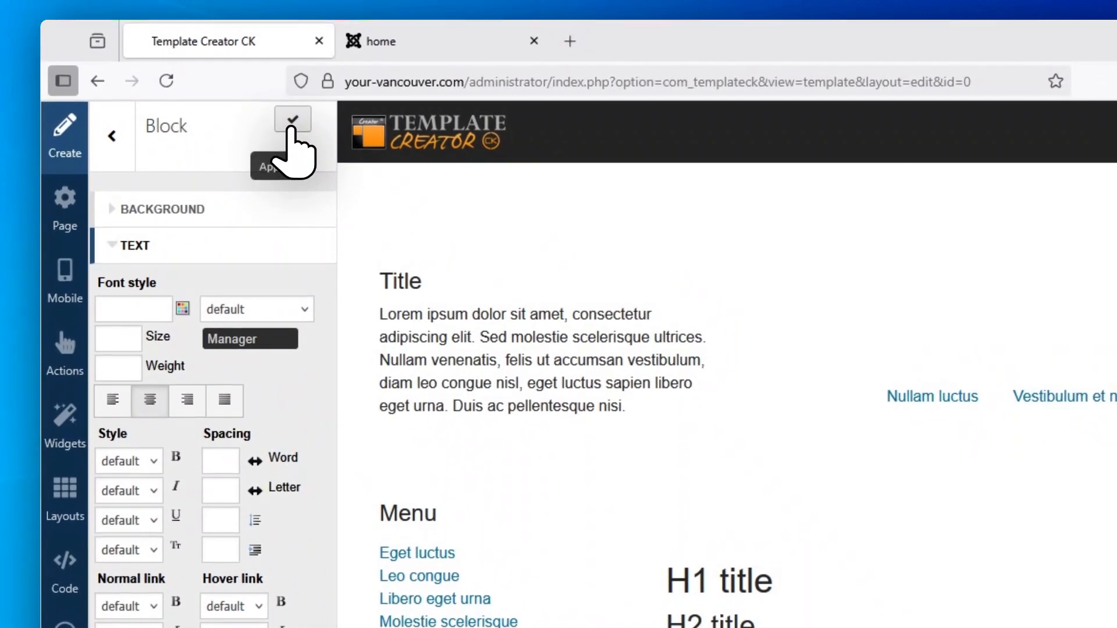
# Apply the menu block's centred text and set the header wrapper's page background colour to #349c14.
pyautogui.click(351, 4)
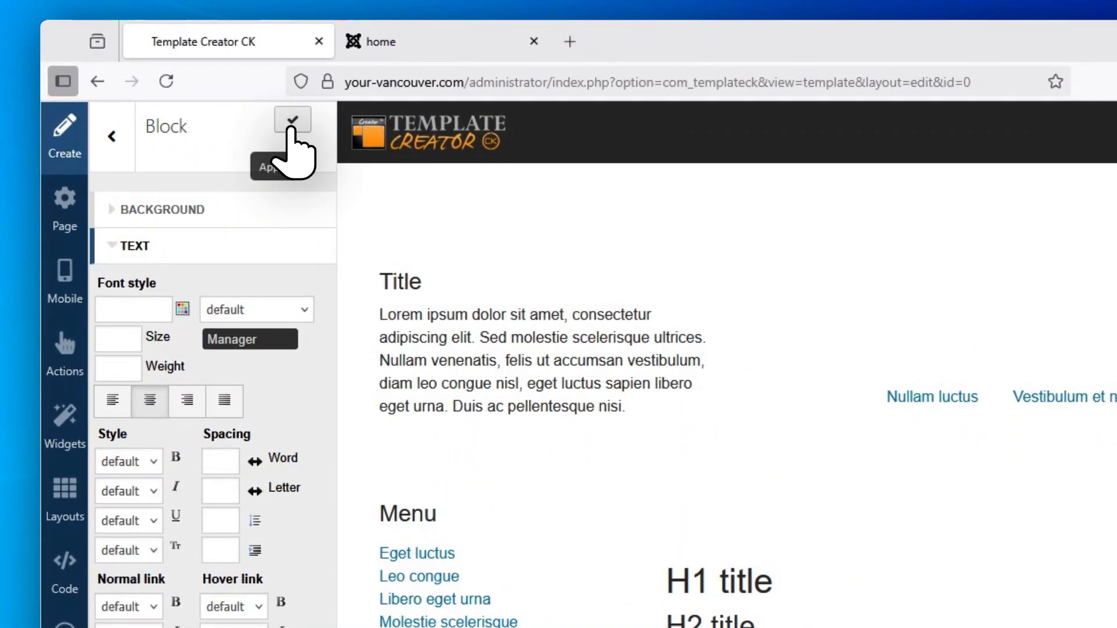
pyautogui.moveTo(398, 221)
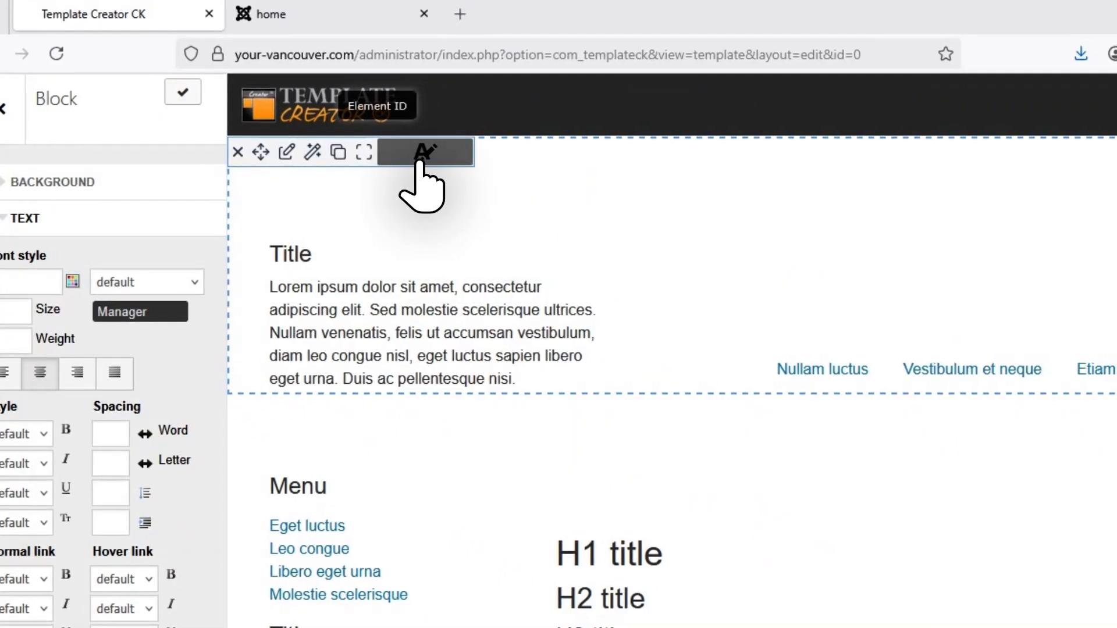
pyautogui.click(286, 152)
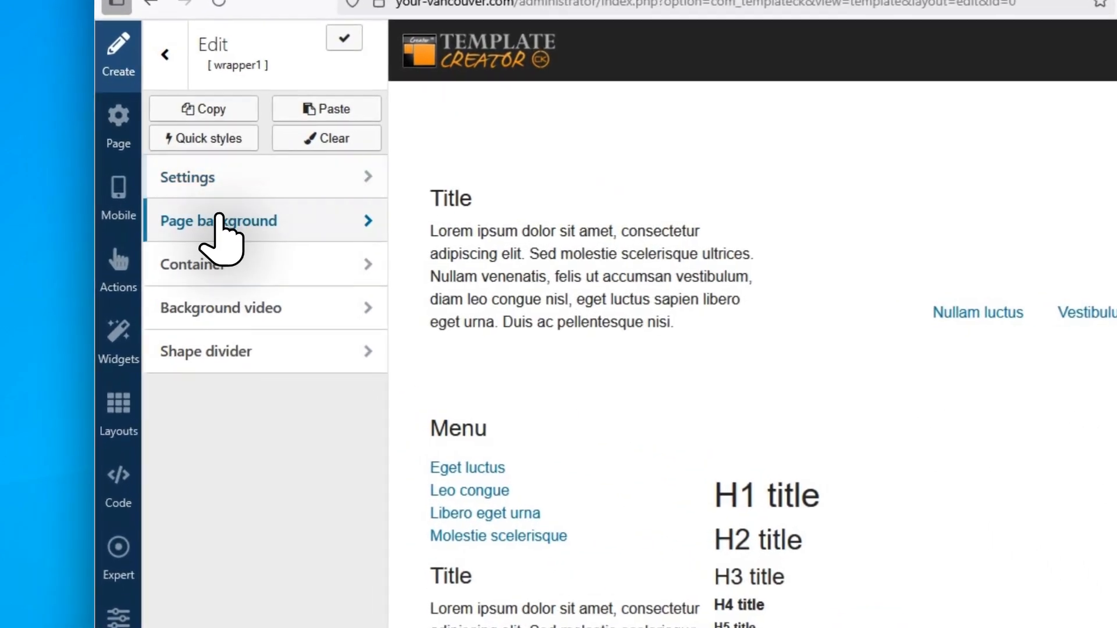
pyautogui.click(224, 229)
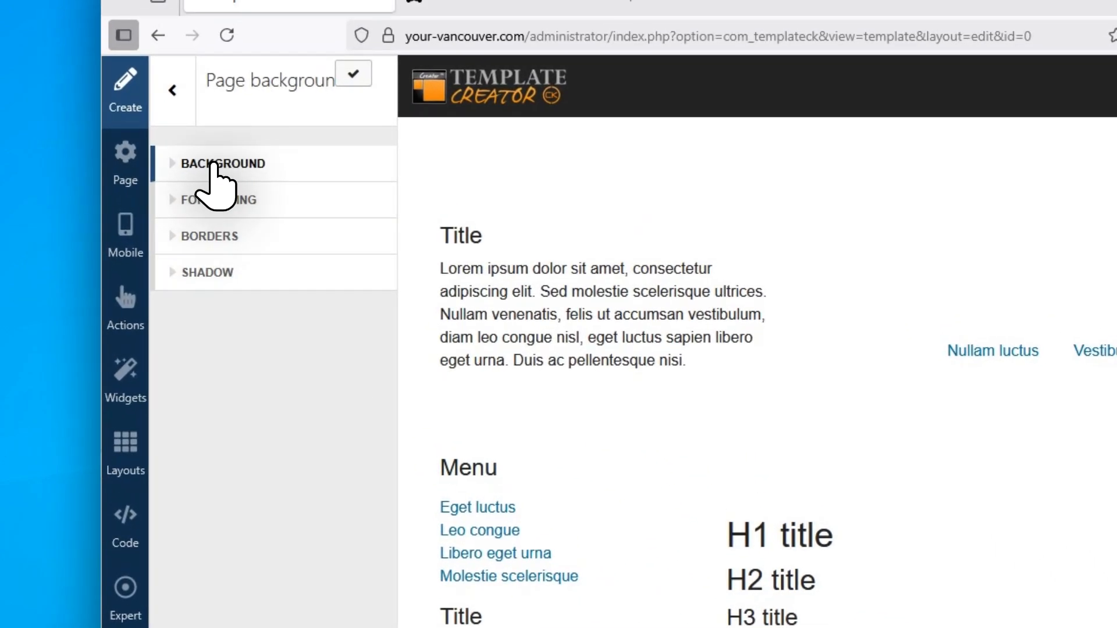
pyautogui.click(207, 122)
pyautogui.click(295, 239)
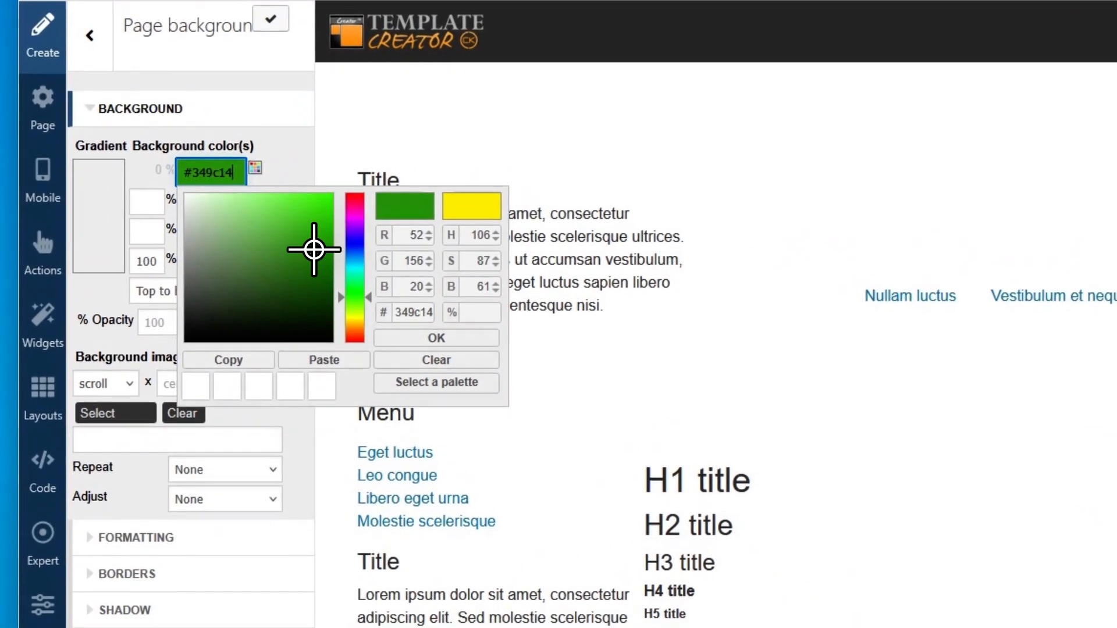
pyautogui.click(439, 339)
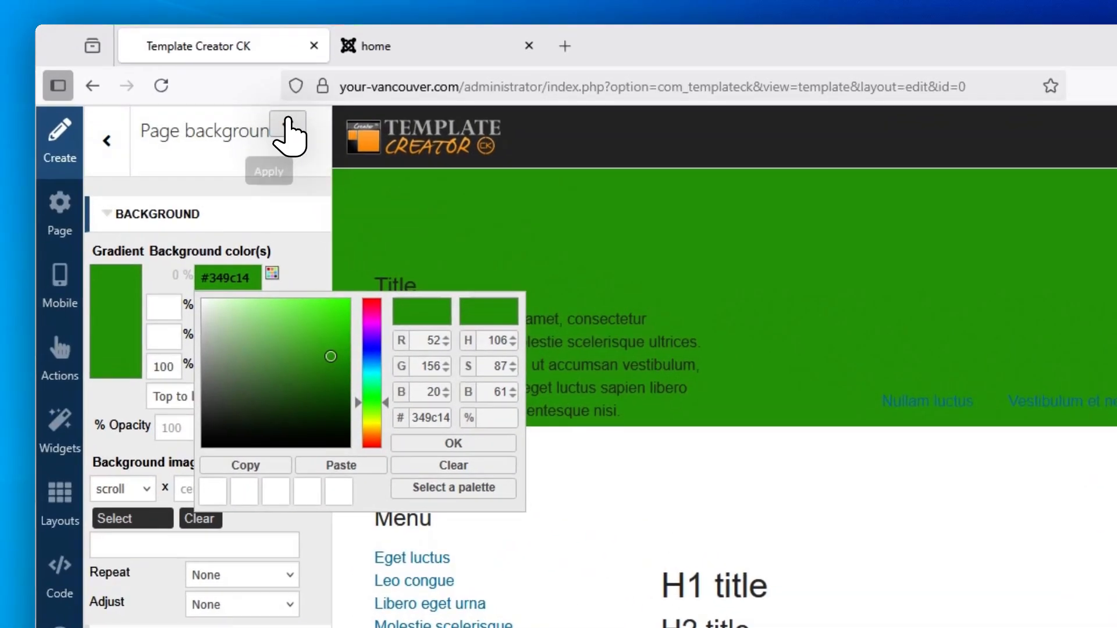
# Set the header wrapper's container text colour to #ffffff and apply it.
pyautogui.click(143, 22)
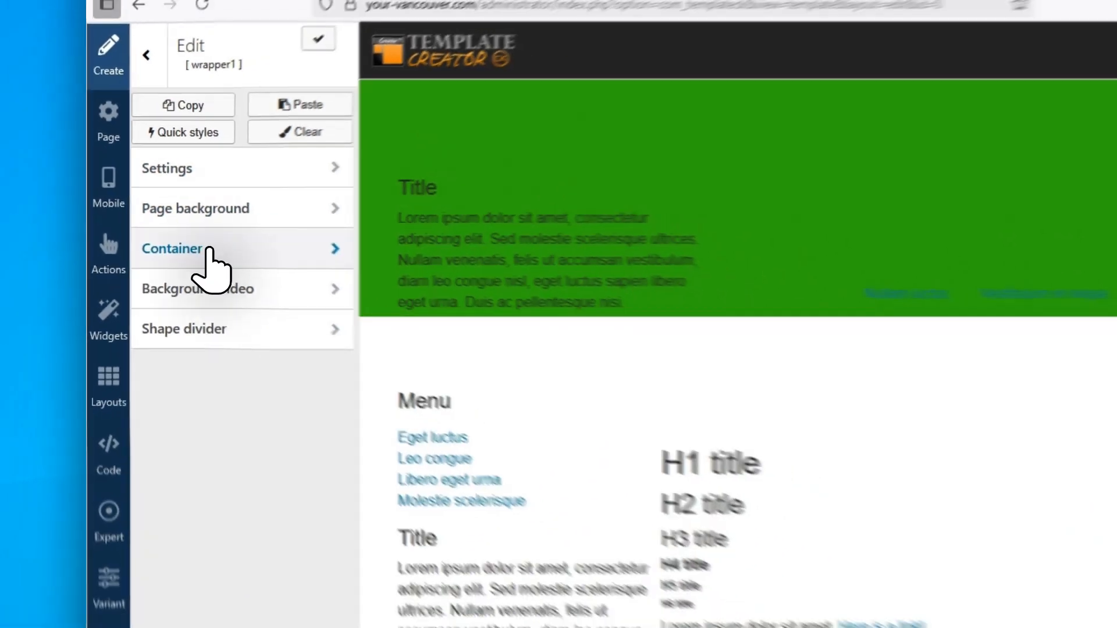
pyautogui.click(180, 341)
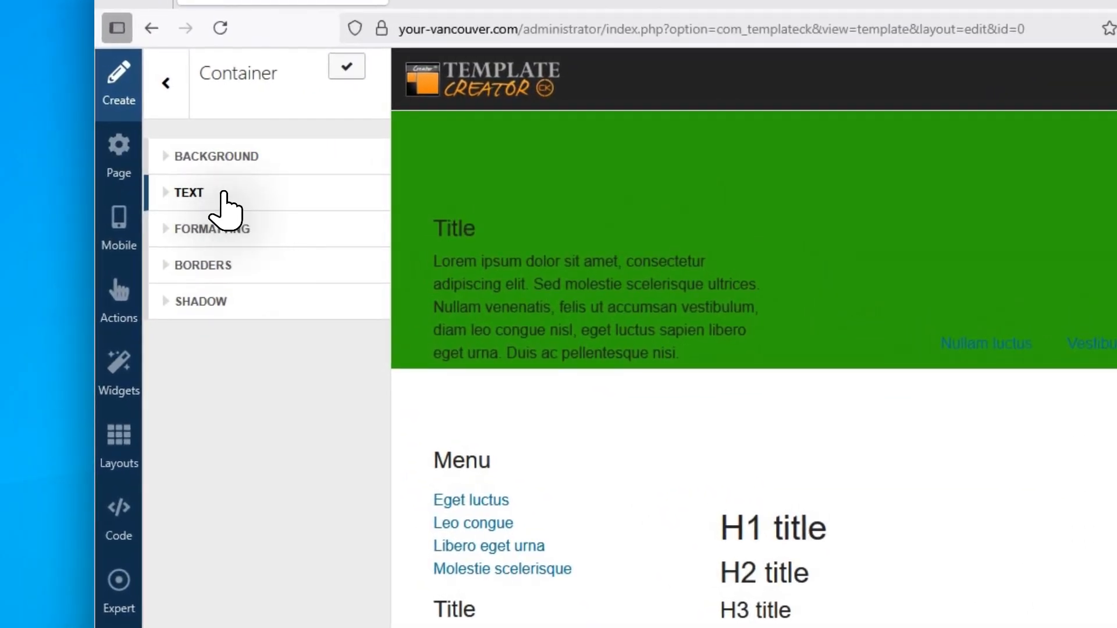
pyautogui.click(206, 256)
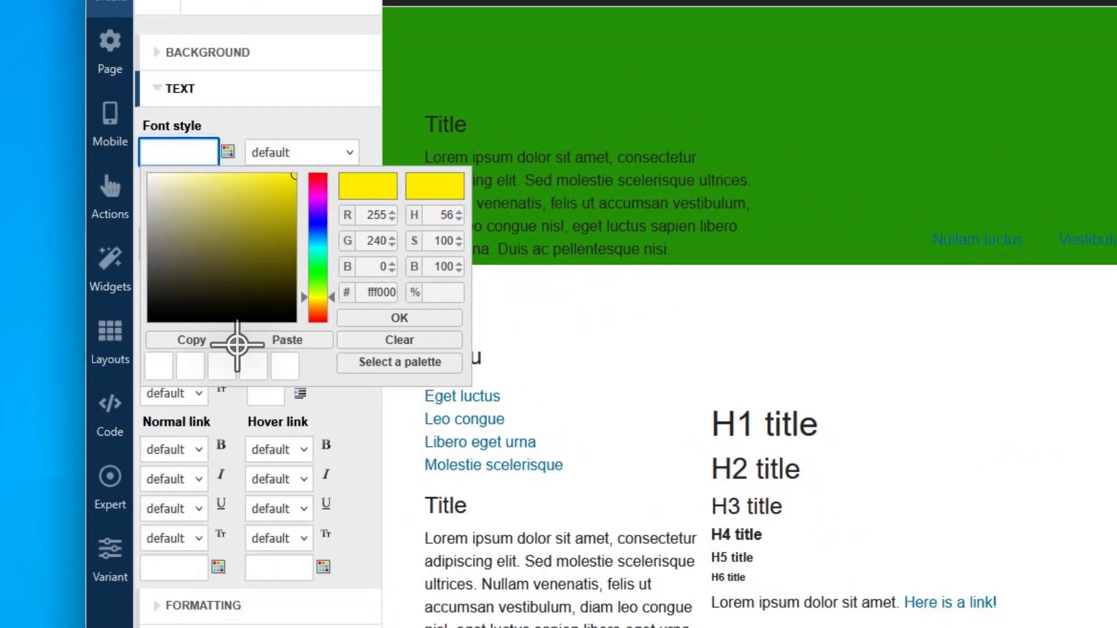
pyautogui.click(249, 350)
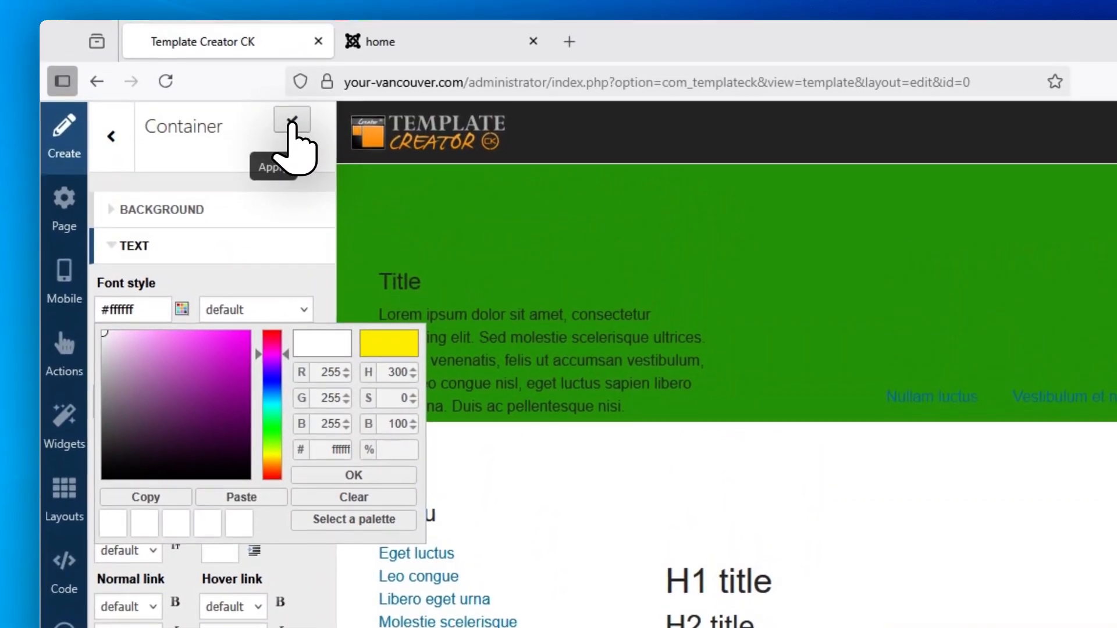
pyautogui.click(291, 123)
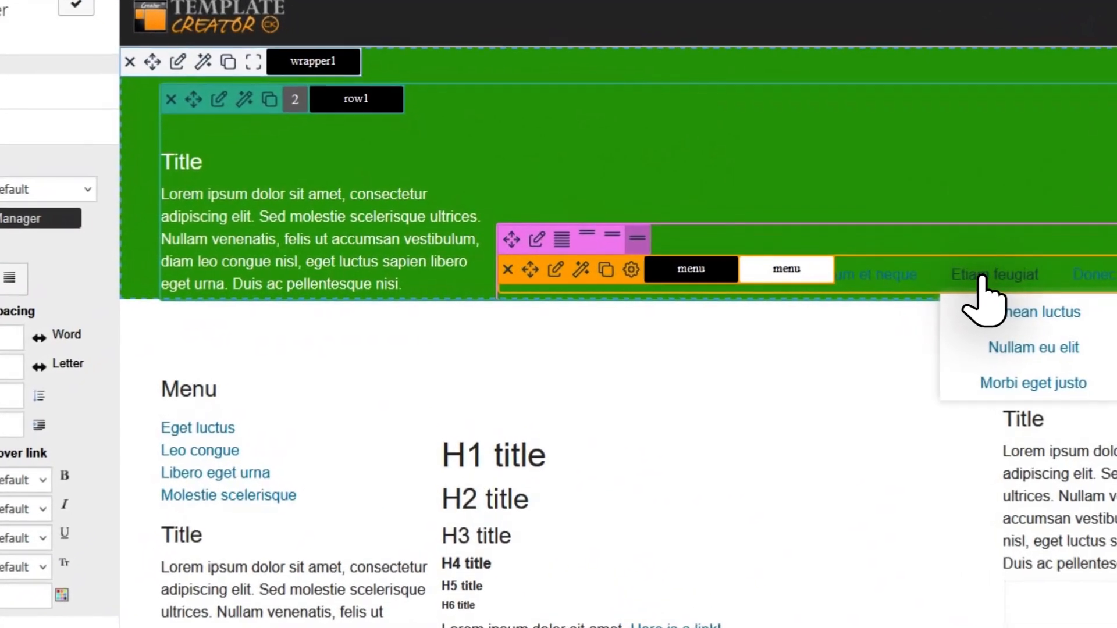
# Set the text colour of the header menu block's level 1 normal links to #ffffff and apply it.
pyautogui.click(557, 269)
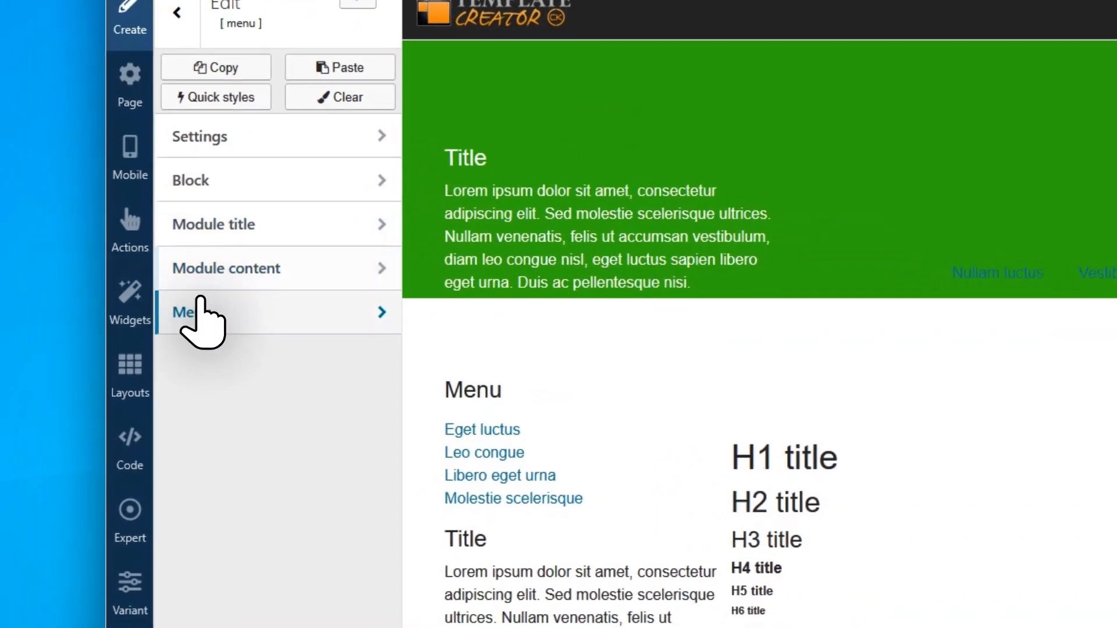
pyautogui.click(182, 342)
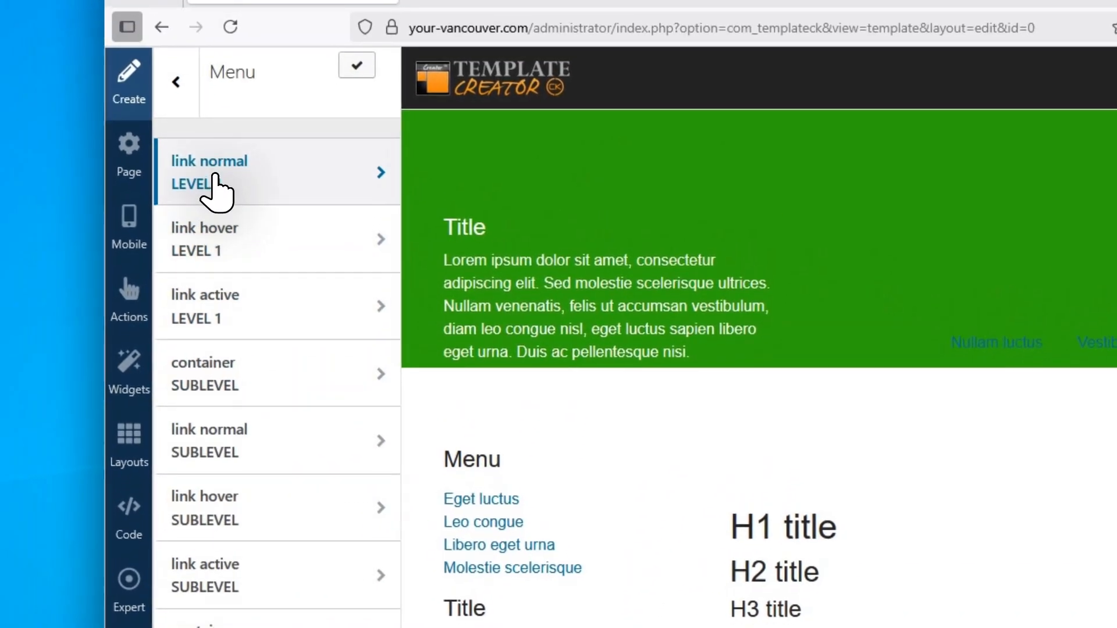
pyautogui.click(214, 176)
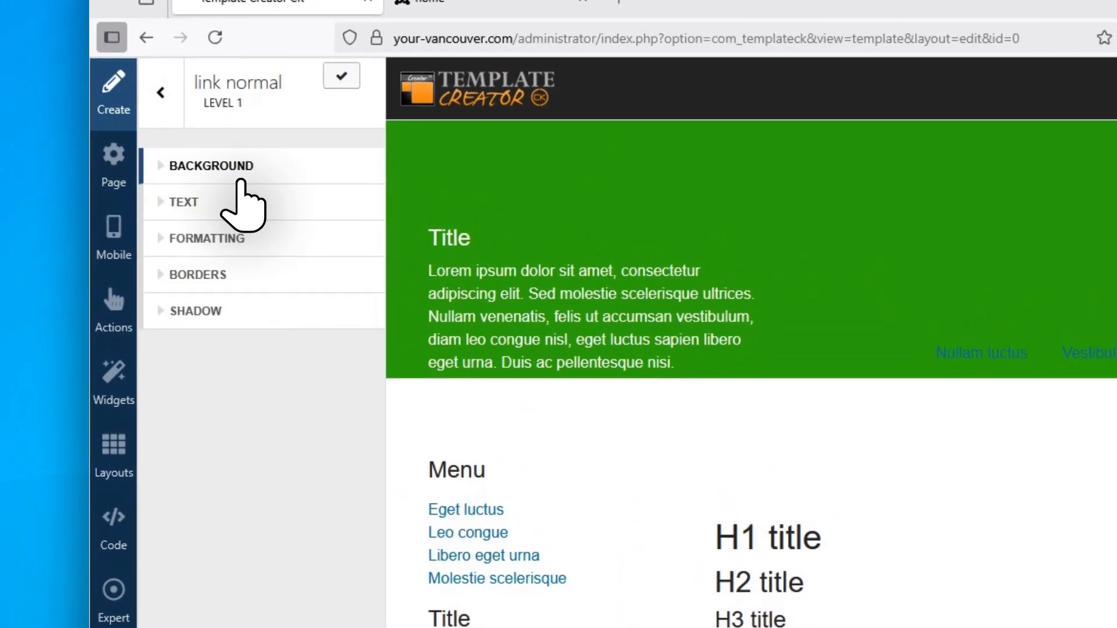
pyautogui.click(192, 257)
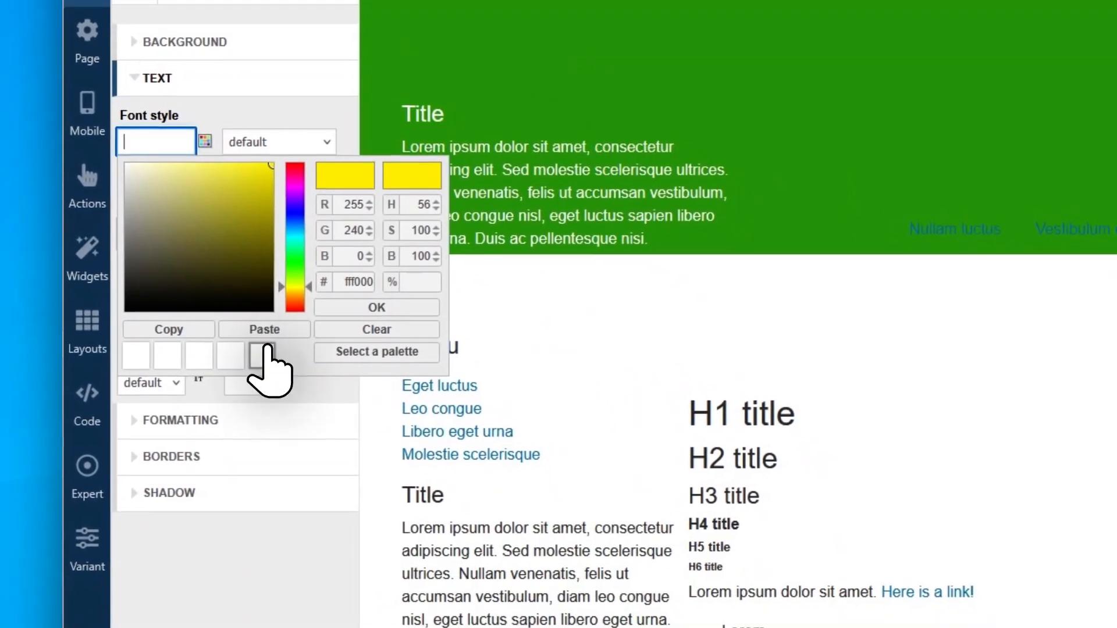
pyautogui.click(266, 352)
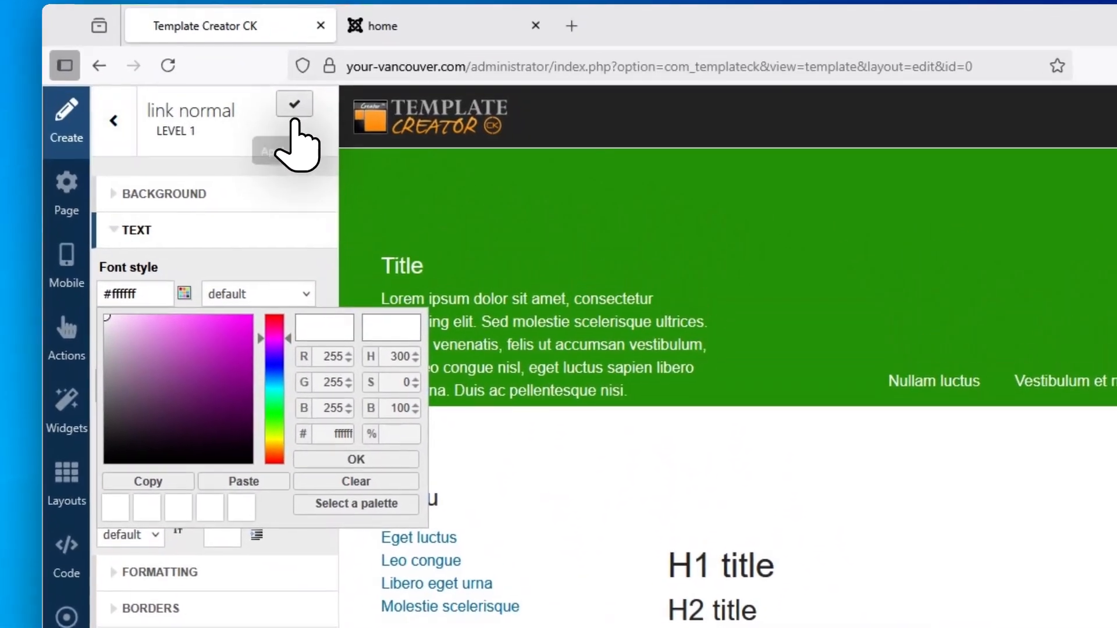
pyautogui.click(294, 111)
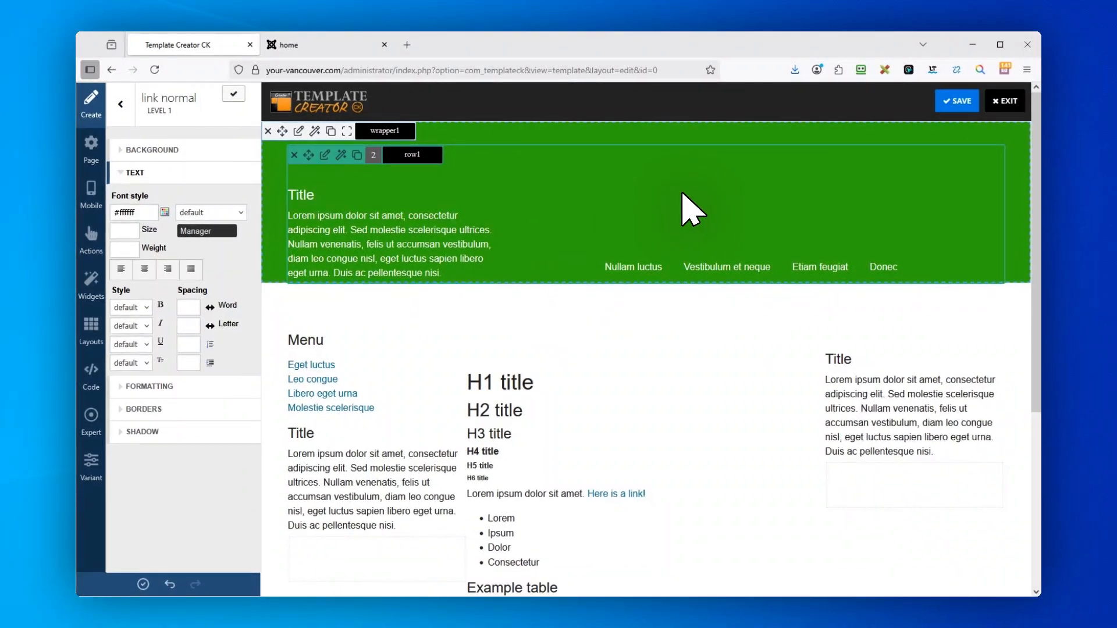
# Add a new wrapper at the very bottom of the template, below the main content.
pyautogui.scroll(-5, 636, 415)
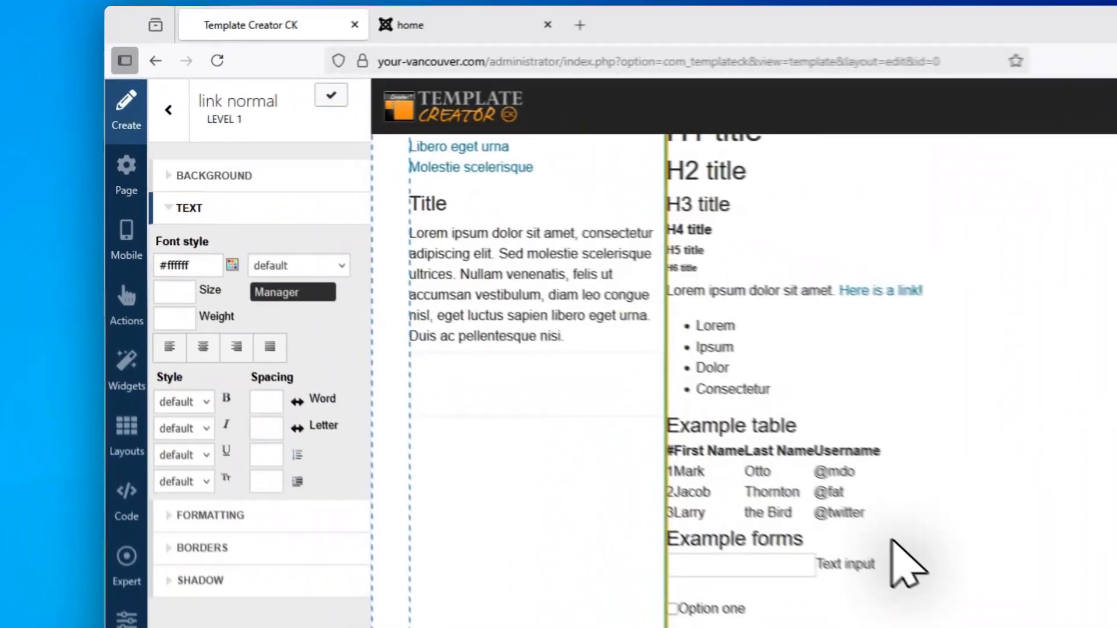
pyautogui.click(184, 113)
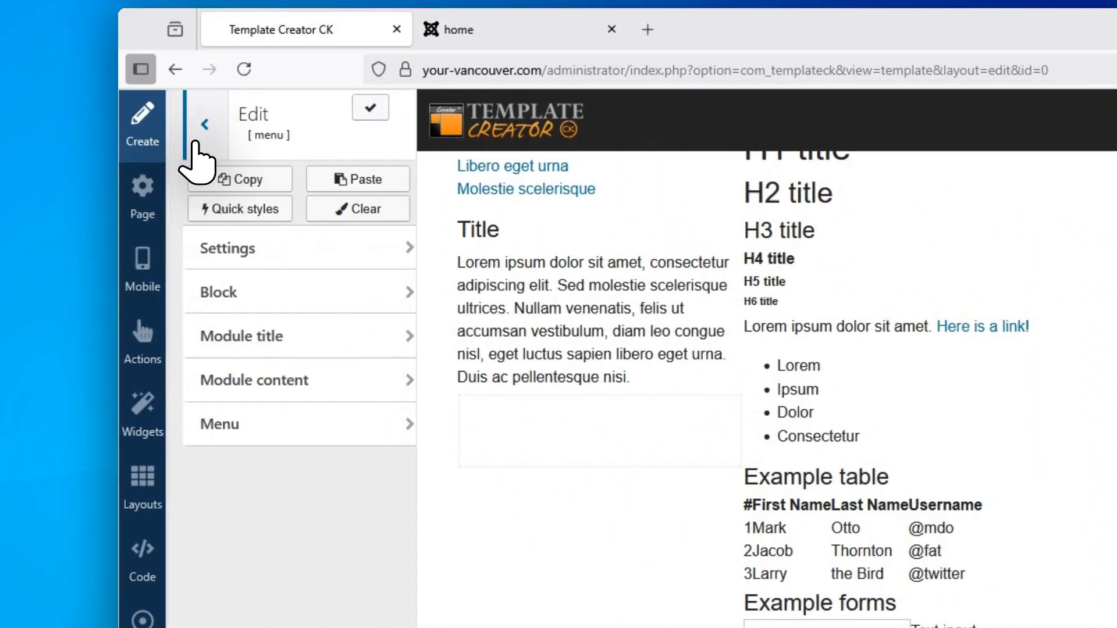
pyautogui.click(197, 140)
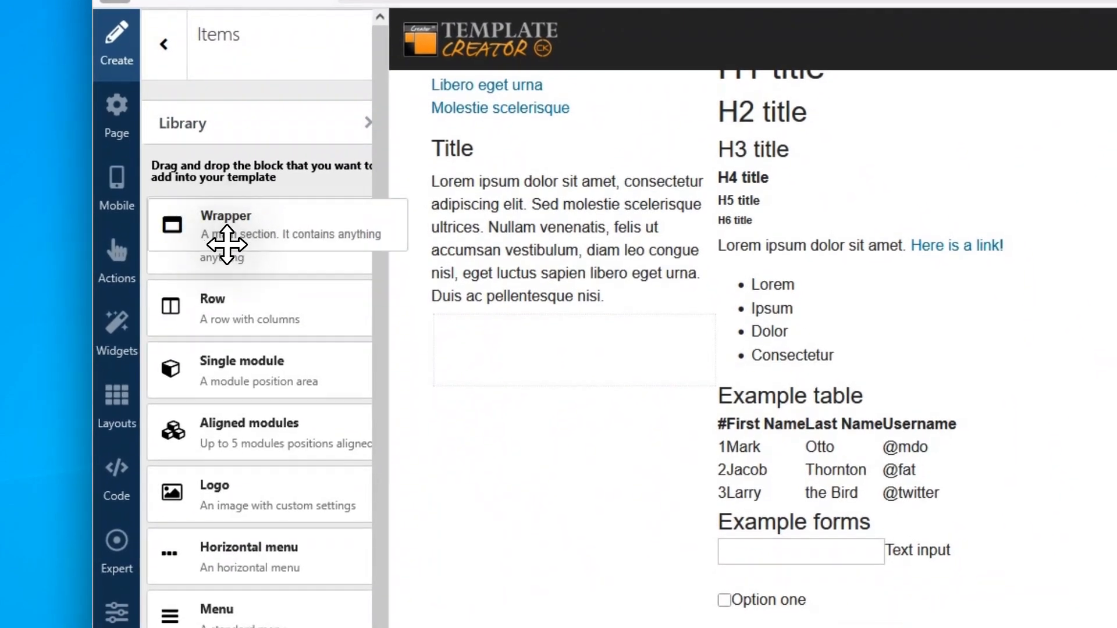
pyautogui.moveTo(227, 245); pyautogui.dragTo(529, 625)
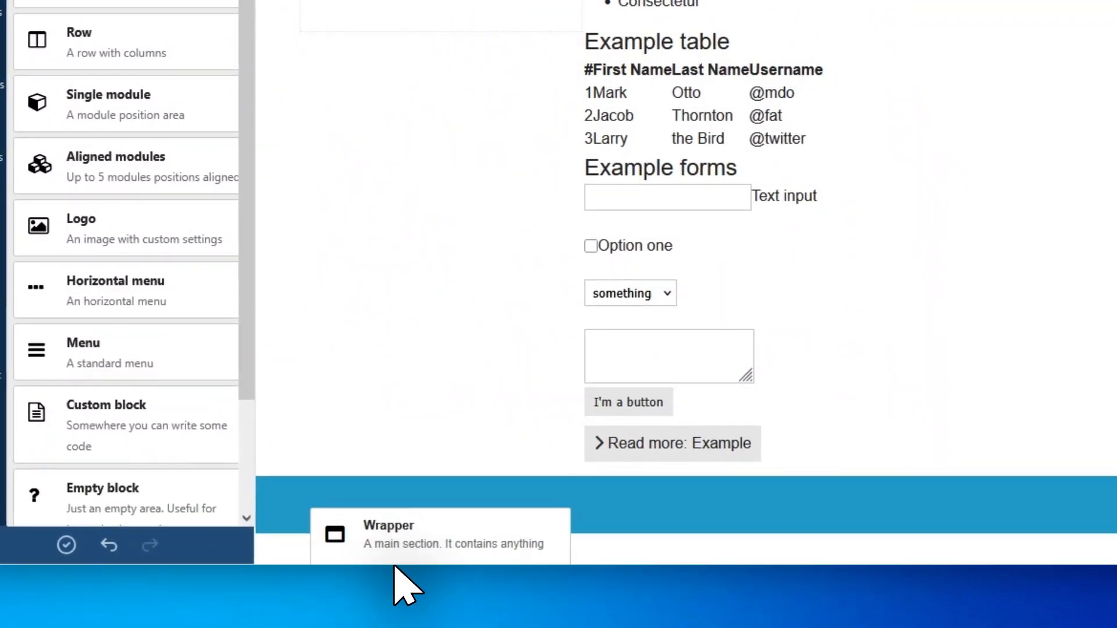
pyautogui.moveTo(397, 566); pyautogui.dragTo(396, 567)
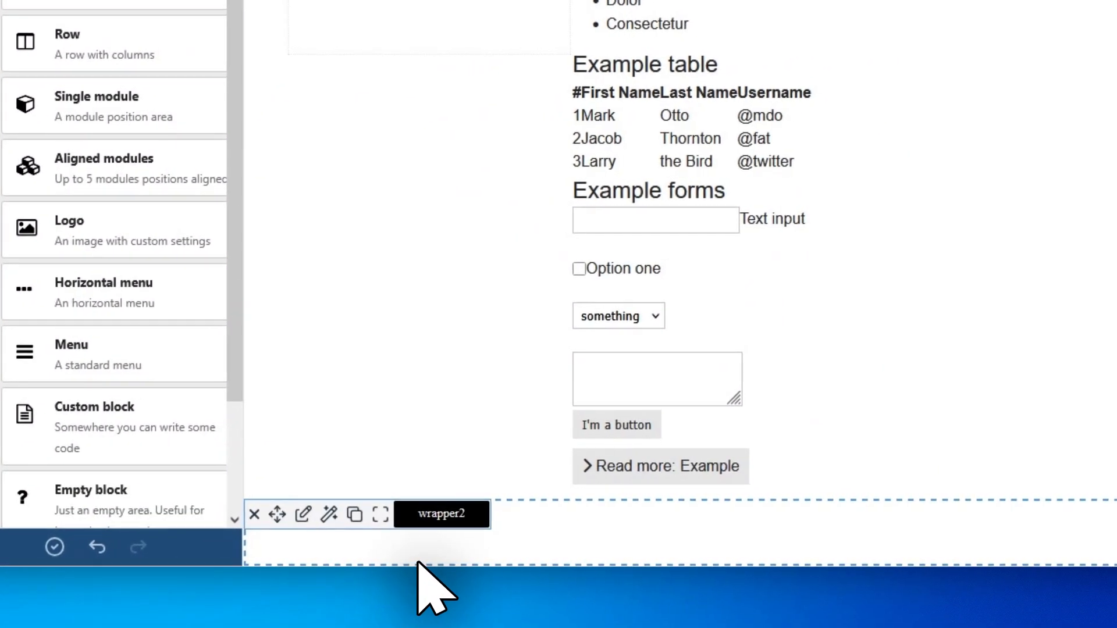
# Rename the new bottom wrapper as footerwrapper.
pyautogui.click(436, 517)
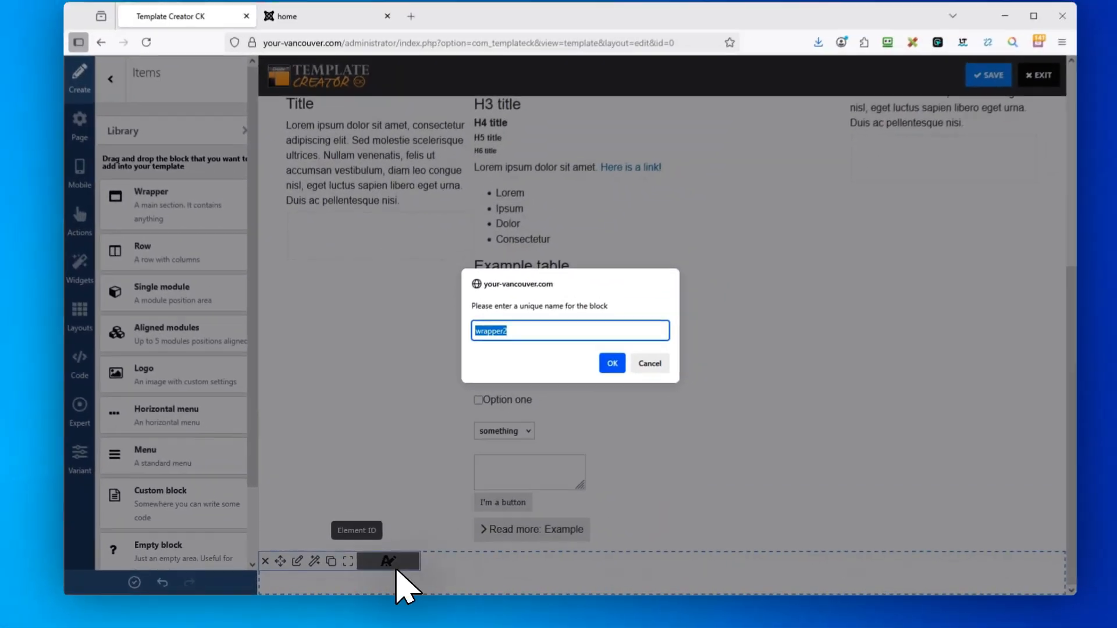
pyautogui.write('foote')
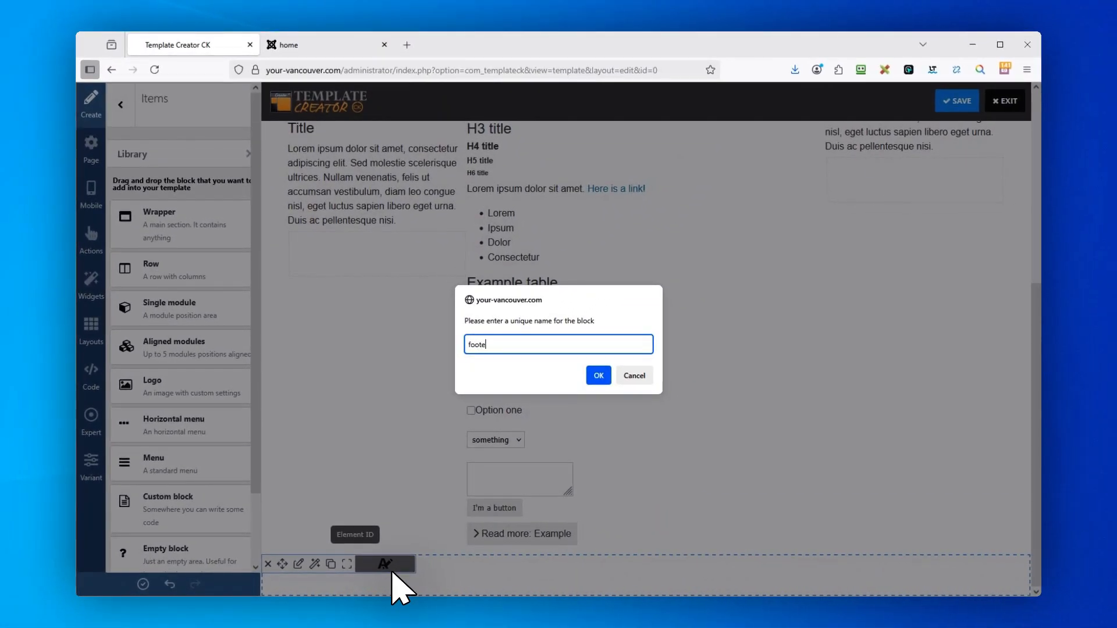
pyautogui.write('rwrapper')
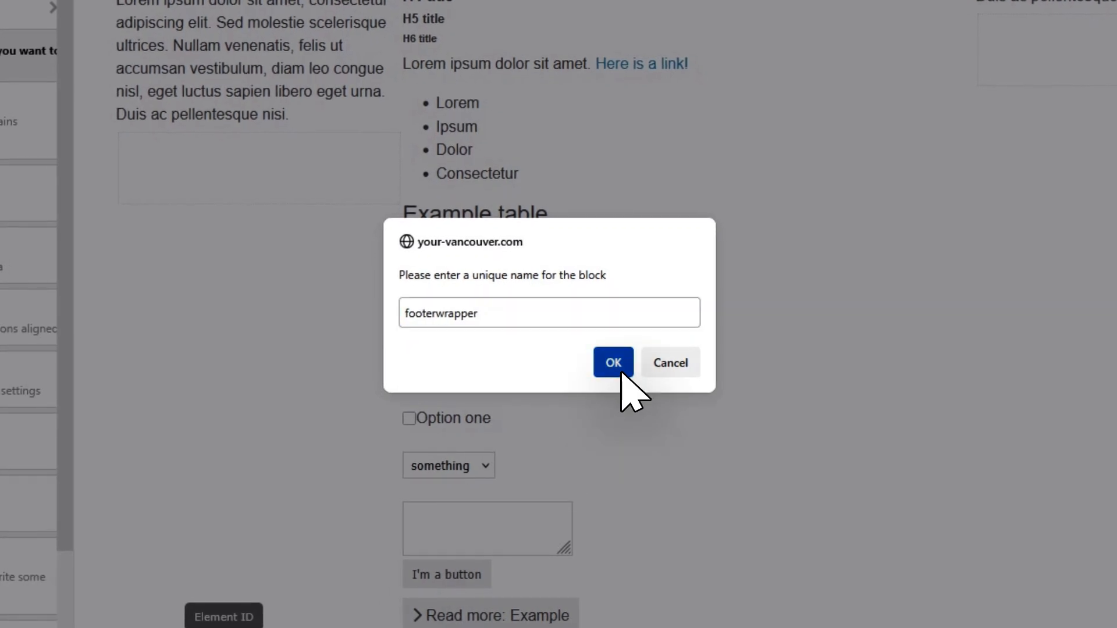
pyautogui.click(616, 368)
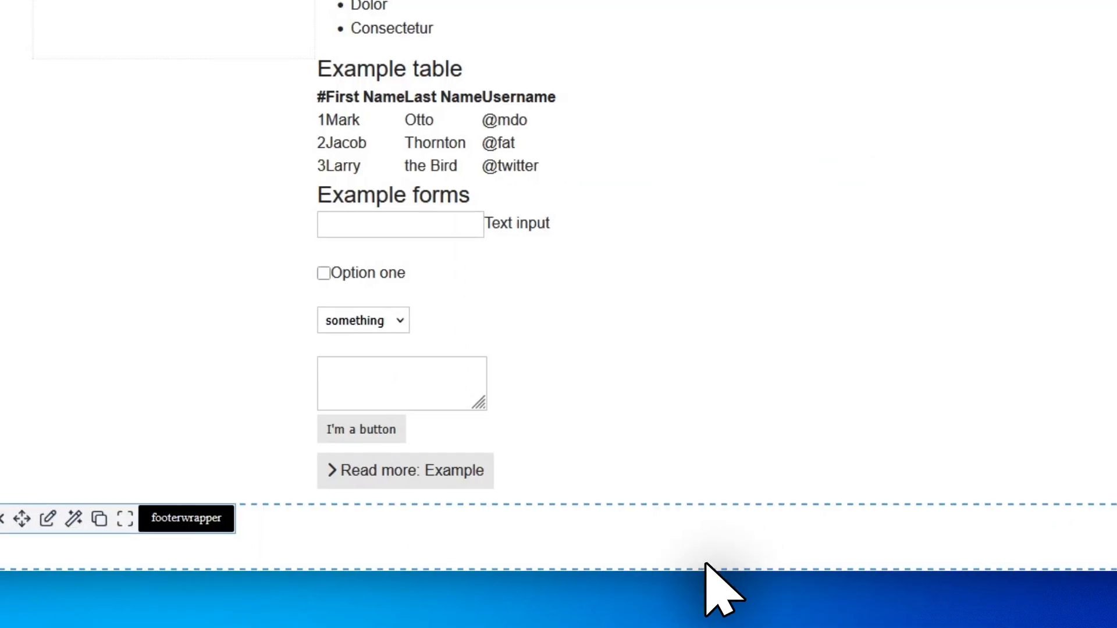
# Set the page background colour of footerwrapper to #3694cf and apply it.
pyautogui.click(341, 531)
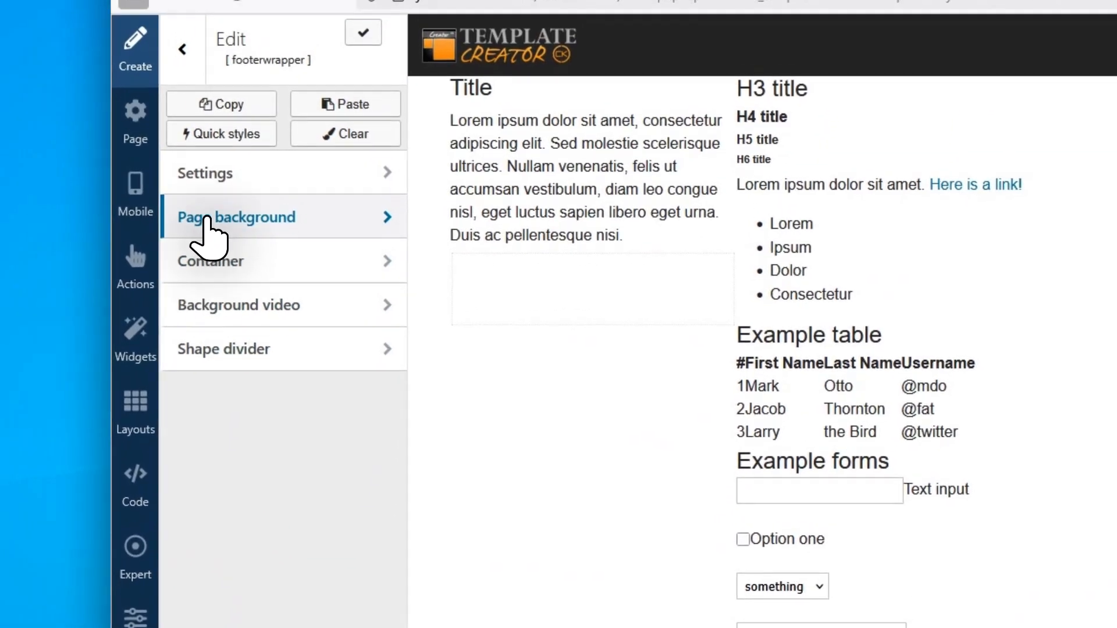
pyautogui.click(205, 217)
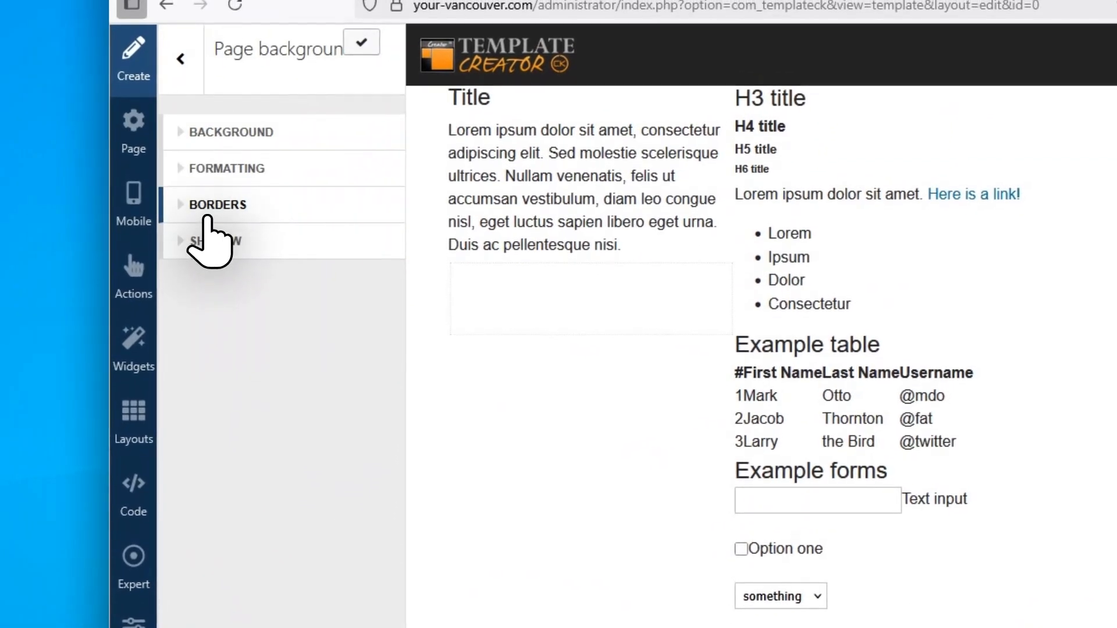
pyautogui.click(201, 124)
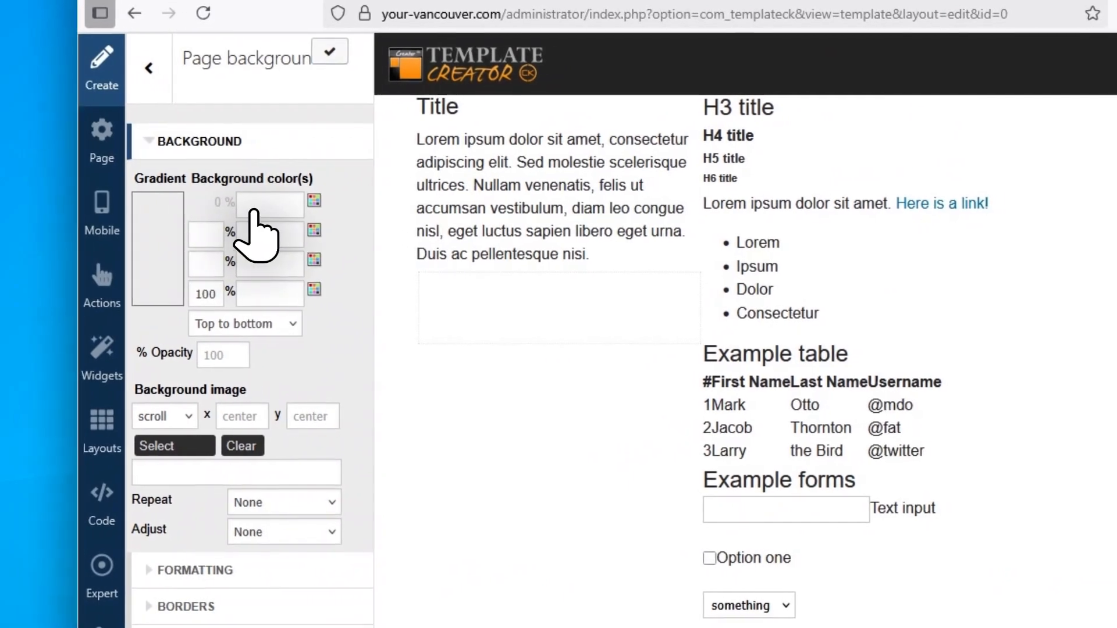
pyautogui.click(280, 207)
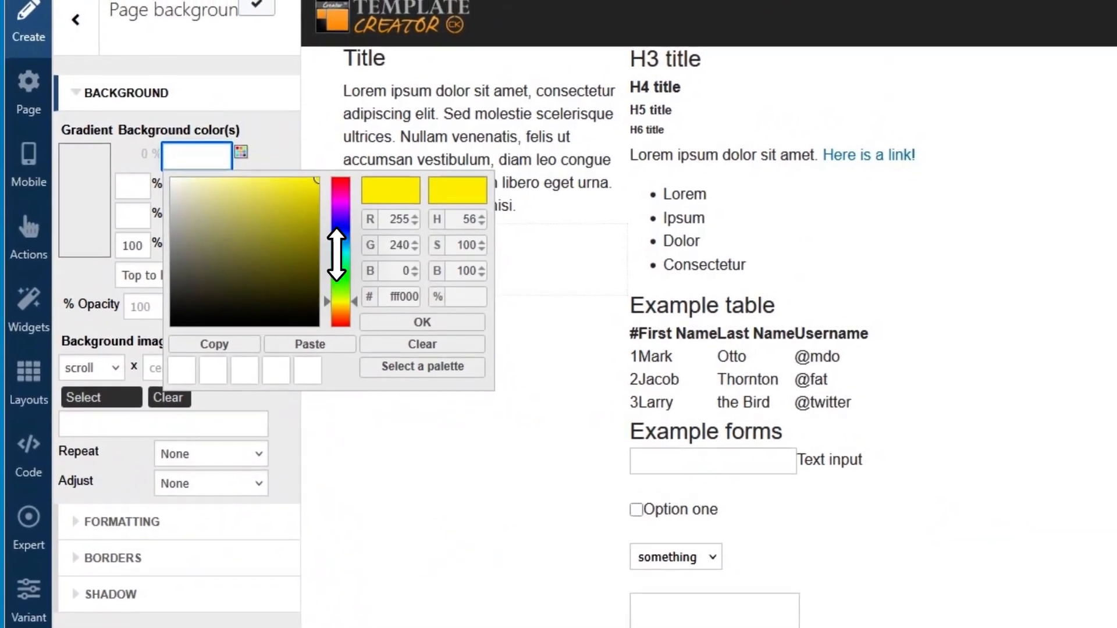
pyautogui.click(364, 228)
pyautogui.click(305, 191)
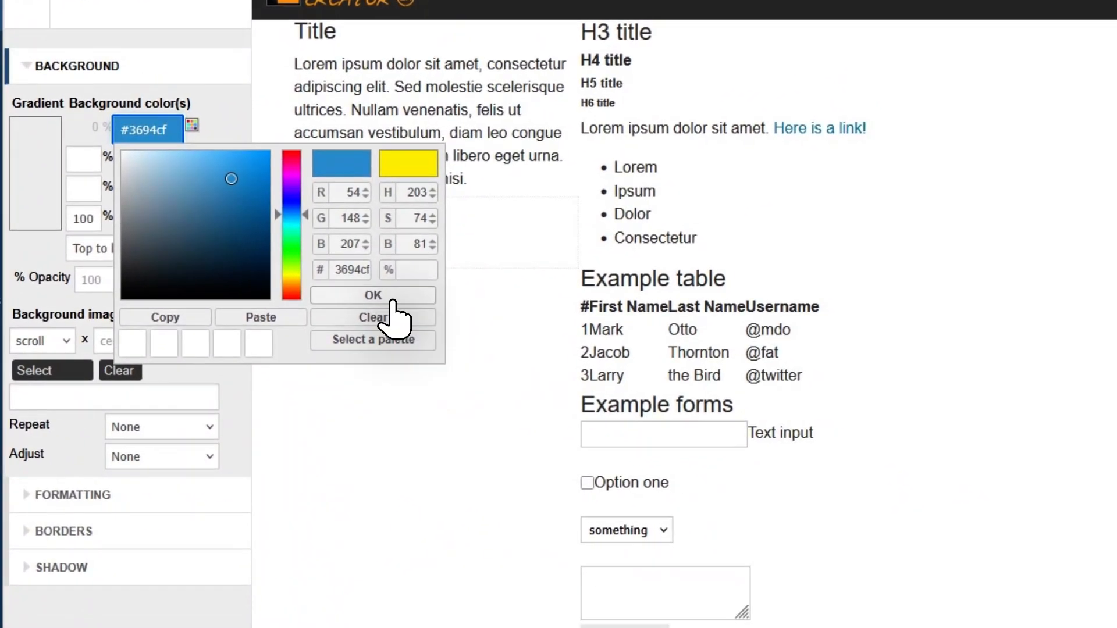
pyautogui.click(418, 327)
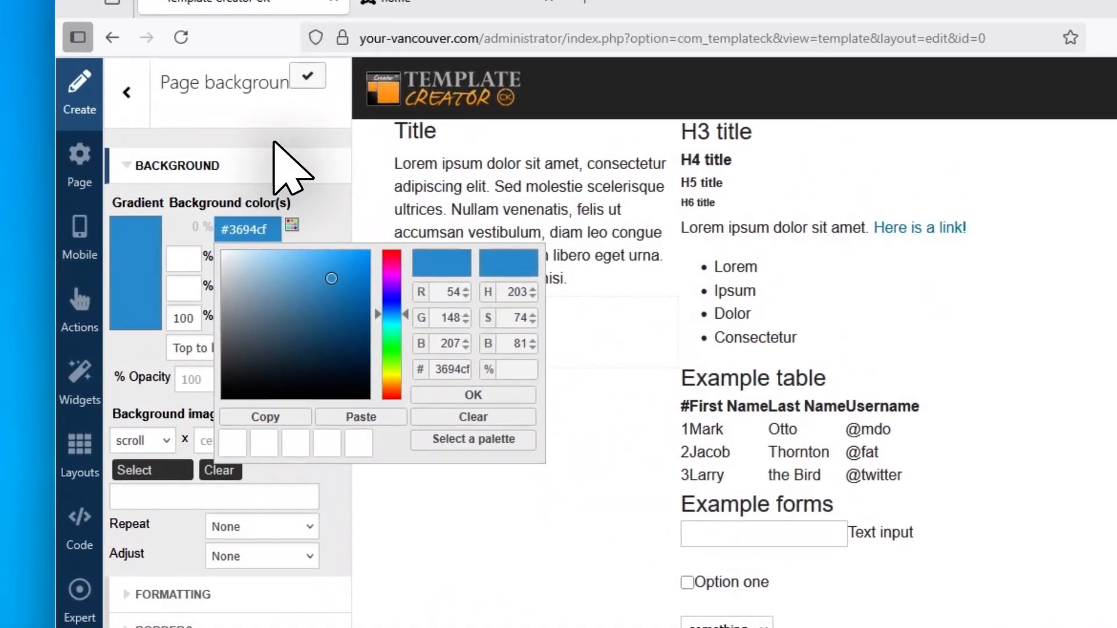
pyautogui.click(177, 35)
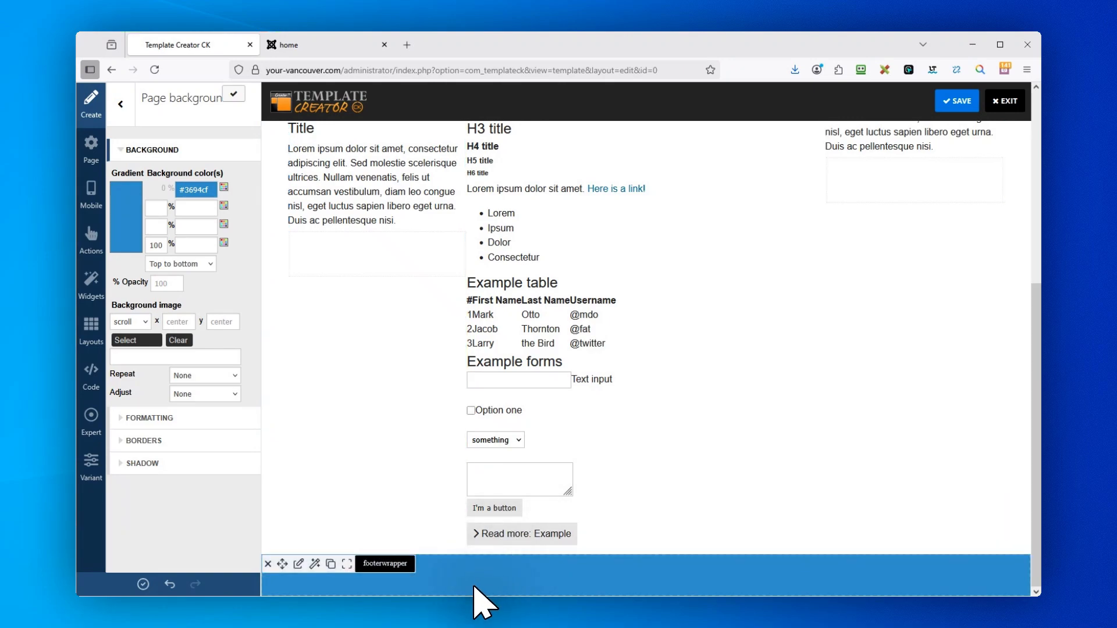
# Save the template, then switch to the site's home page and reload it.
pyautogui.scroll(5, 397, 369)
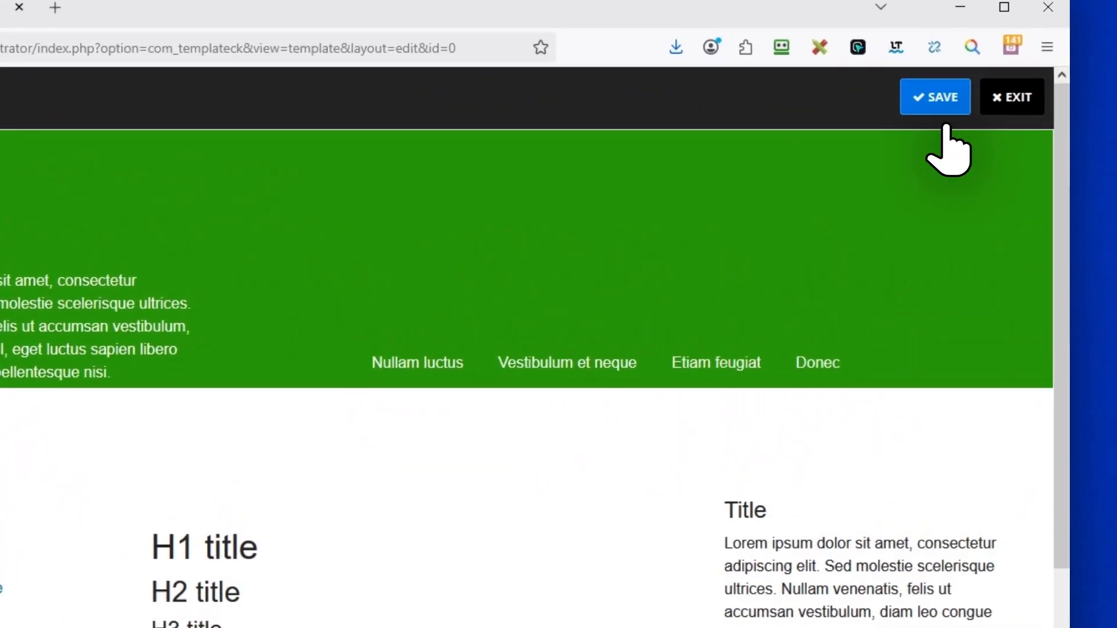
pyautogui.click(936, 135)
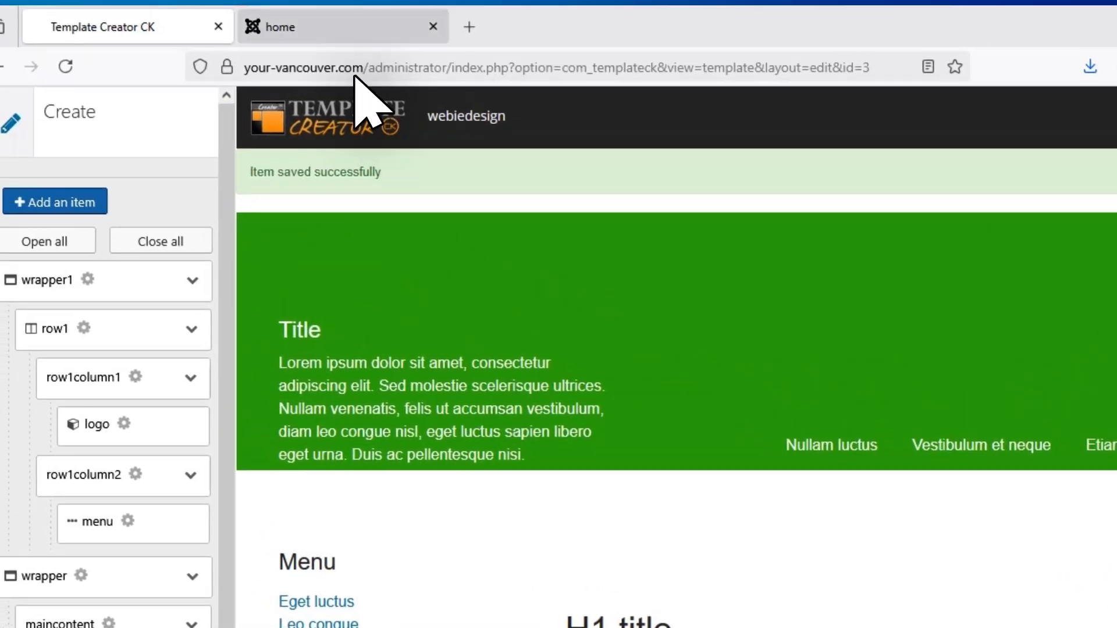
pyautogui.click(355, 36)
pyautogui.click(105, 114)
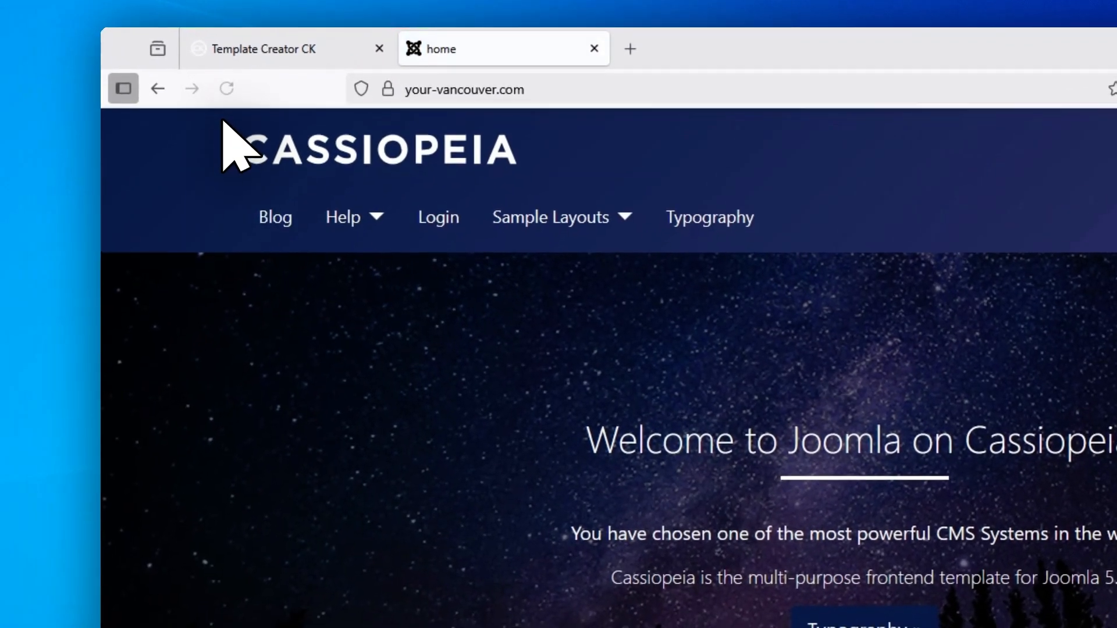
# Return to the Template Creator CK editor, apply the webiedesign template to generate its files, and dismiss the creation report.
pyautogui.click(274, 52)
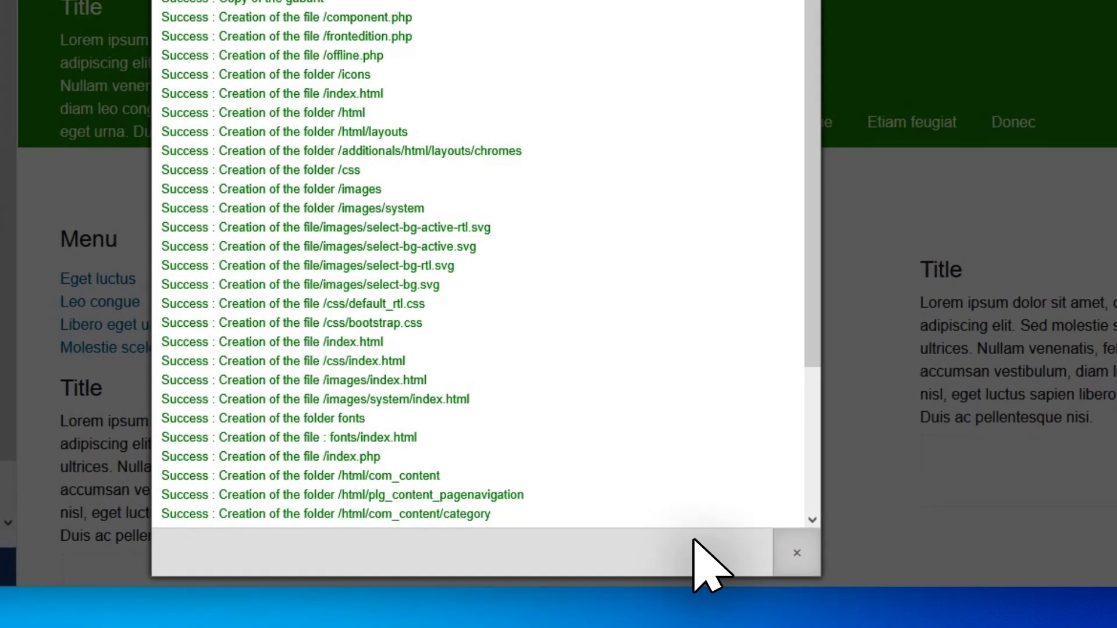
pyautogui.click(741, 548)
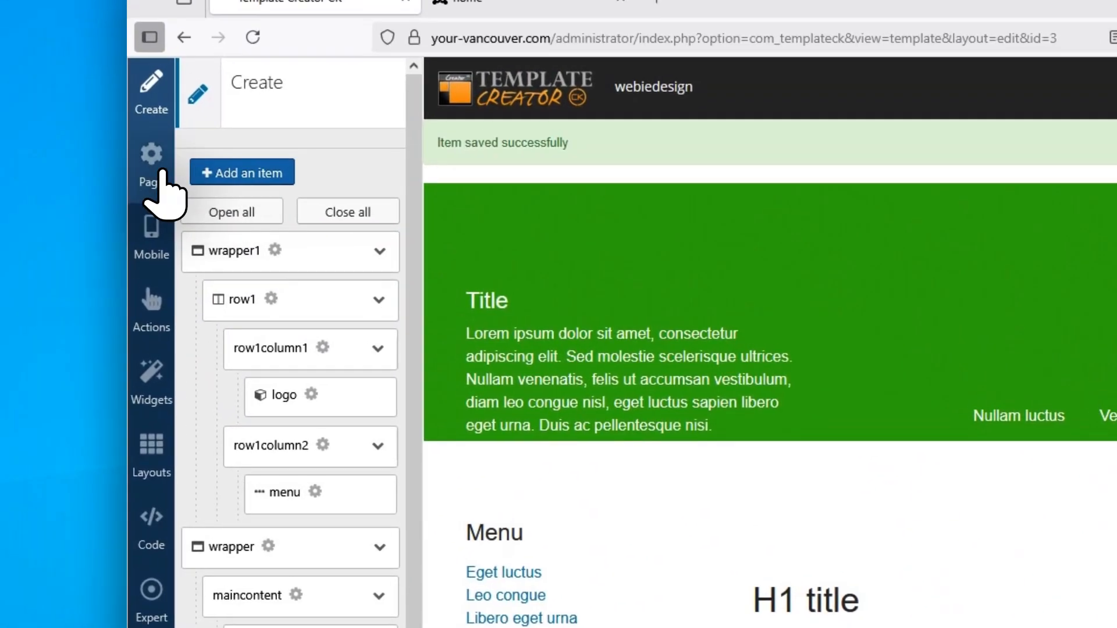
# Set the Joomla version in the template's page information to Joomla! 5.
pyautogui.click(98, 111)
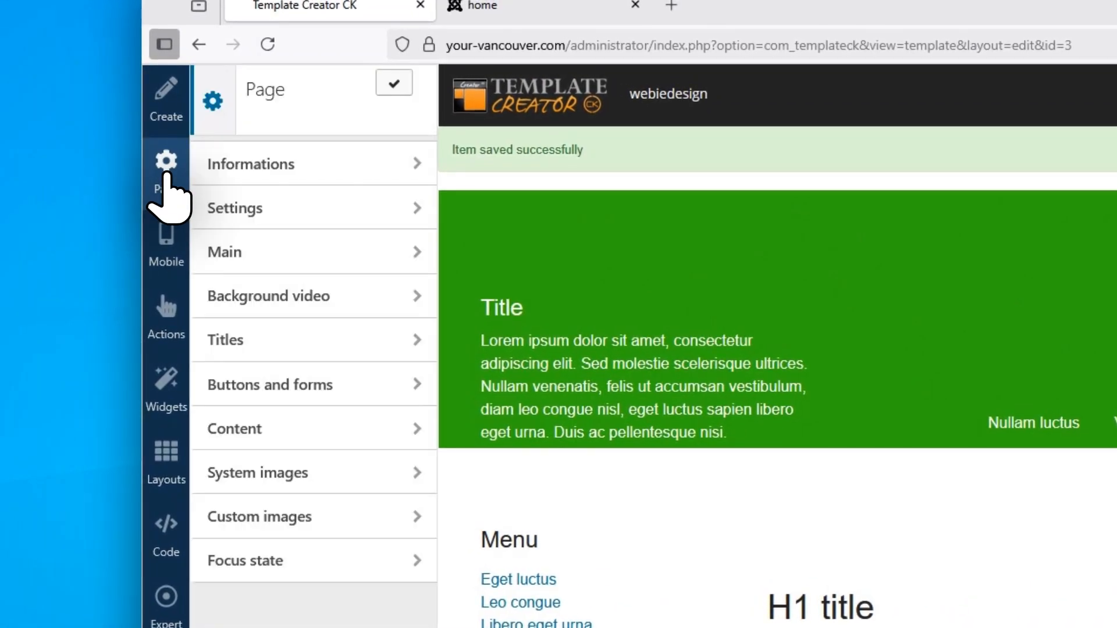
pyautogui.click(233, 166)
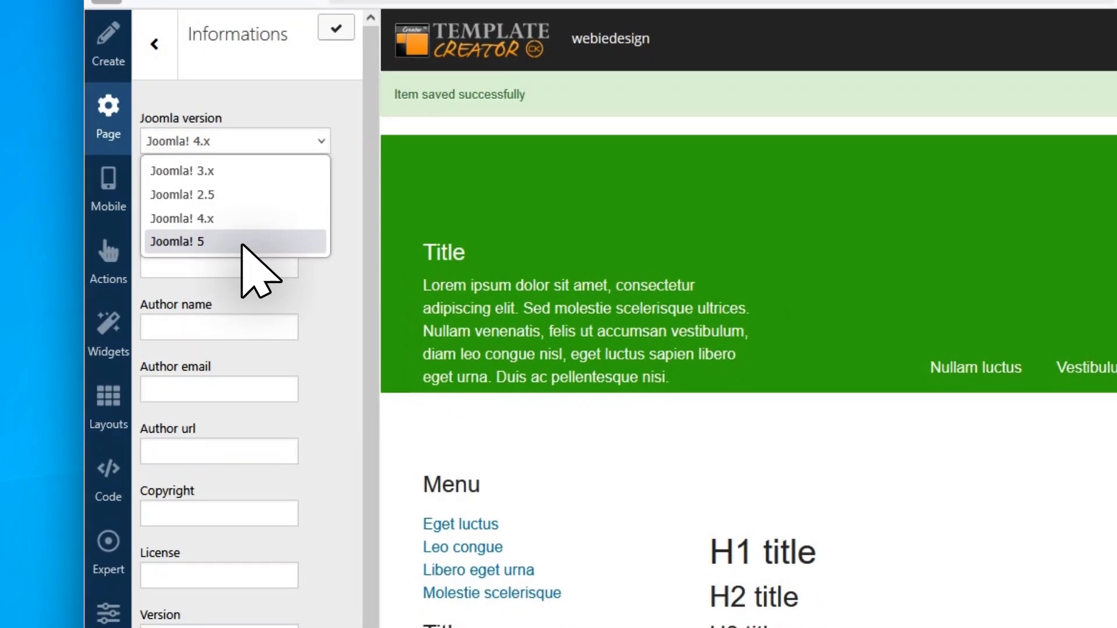
pyautogui.click(235, 283)
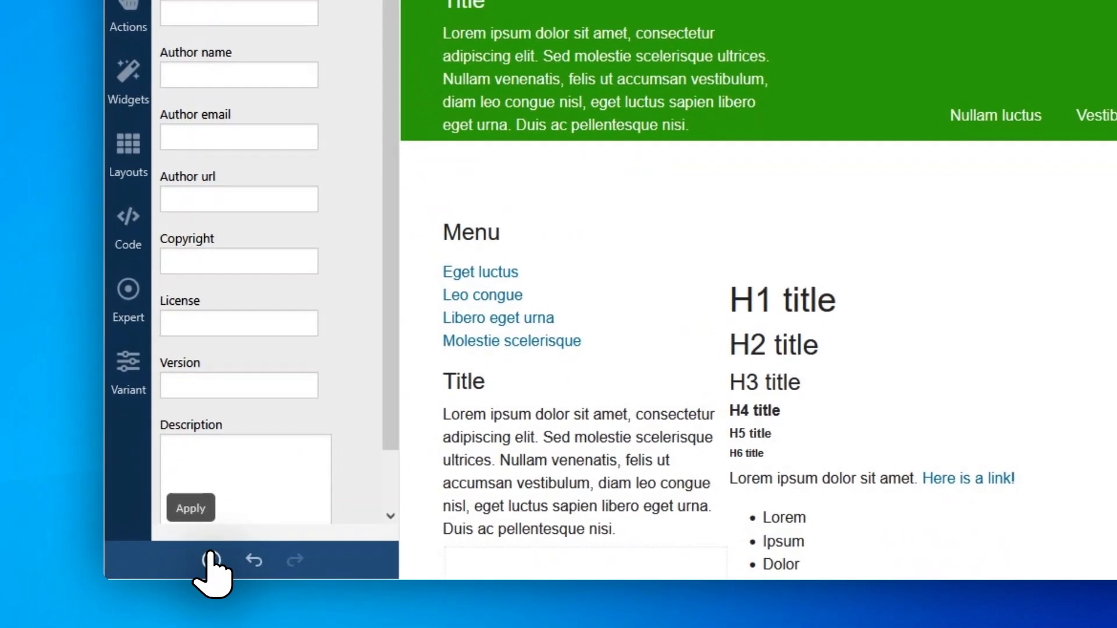
# Apply the template again to regenerate its files, dismiss the report, and exit the template editor with confirmation.
pyautogui.click(194, 584)
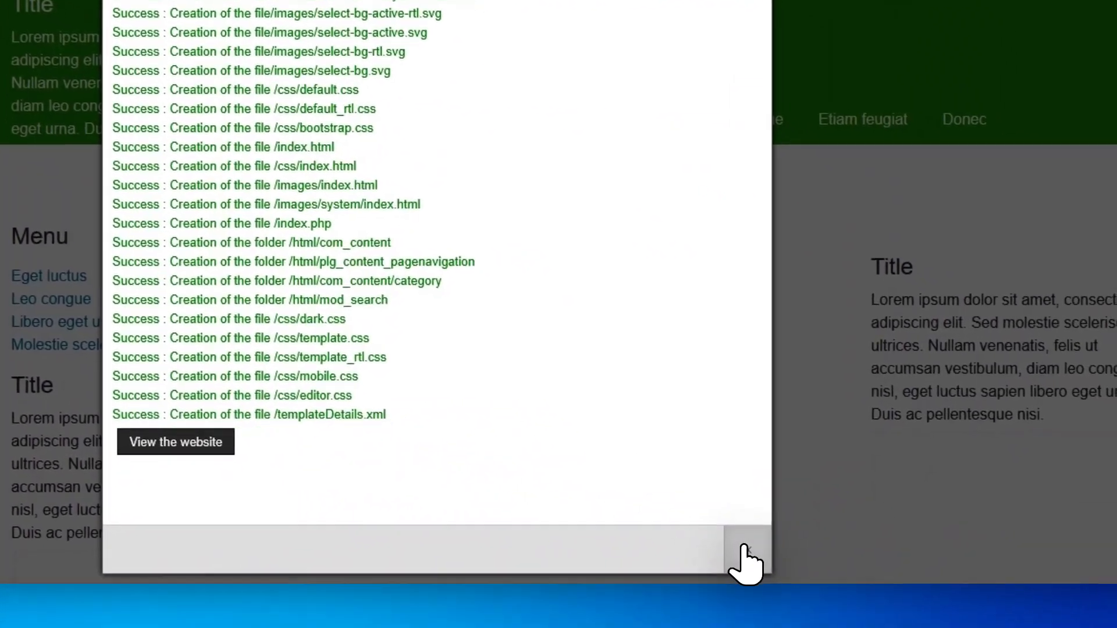
pyautogui.click(1082, 591)
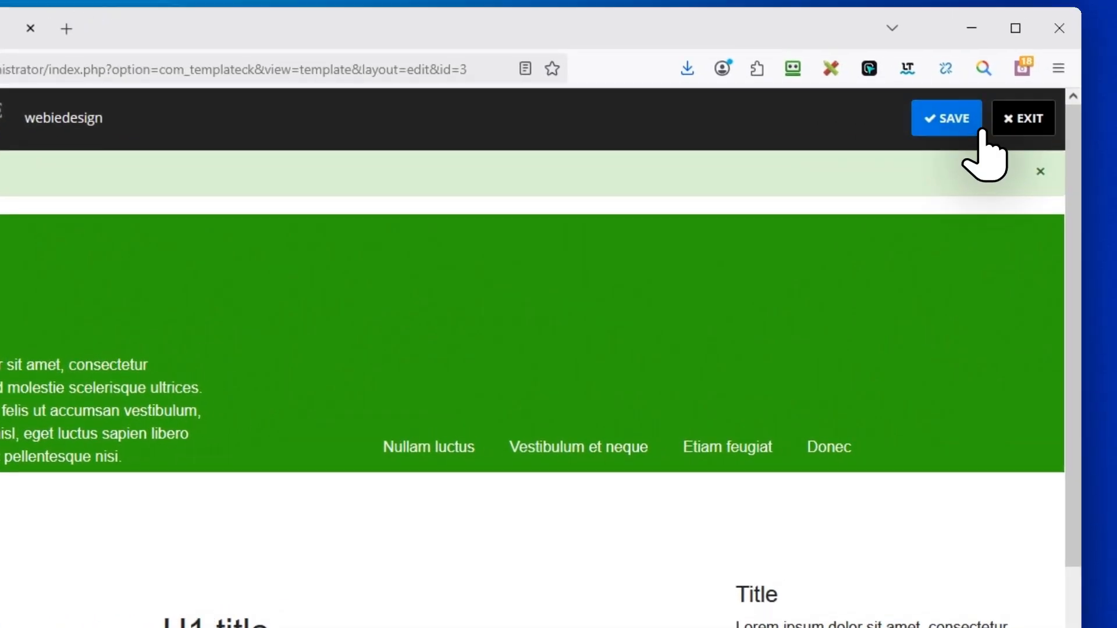
pyautogui.click(1023, 130)
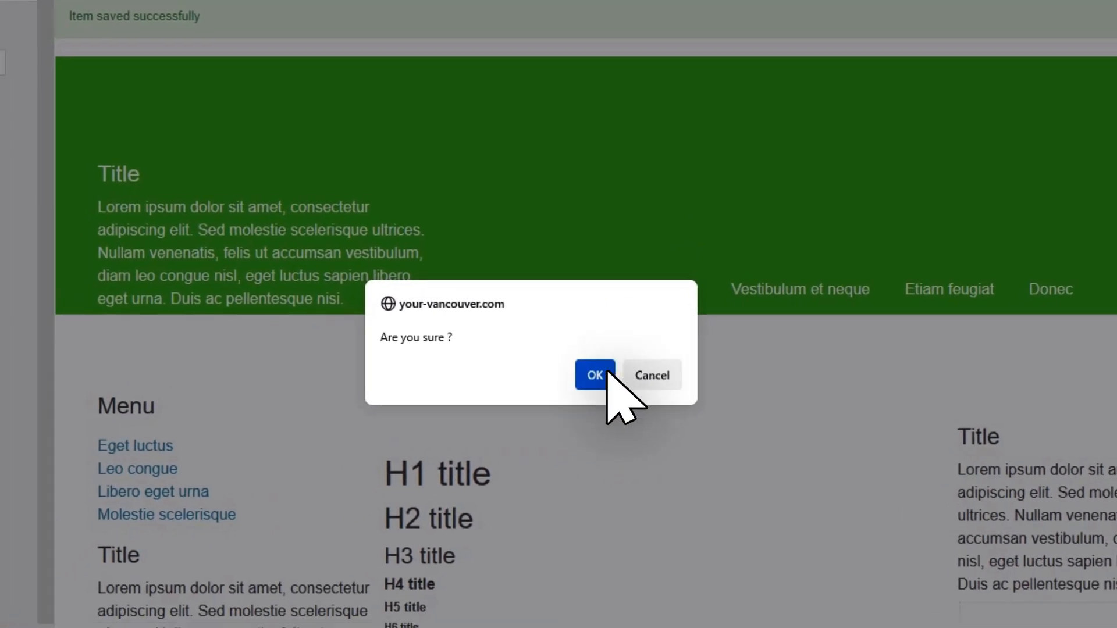
pyautogui.click(324, 539)
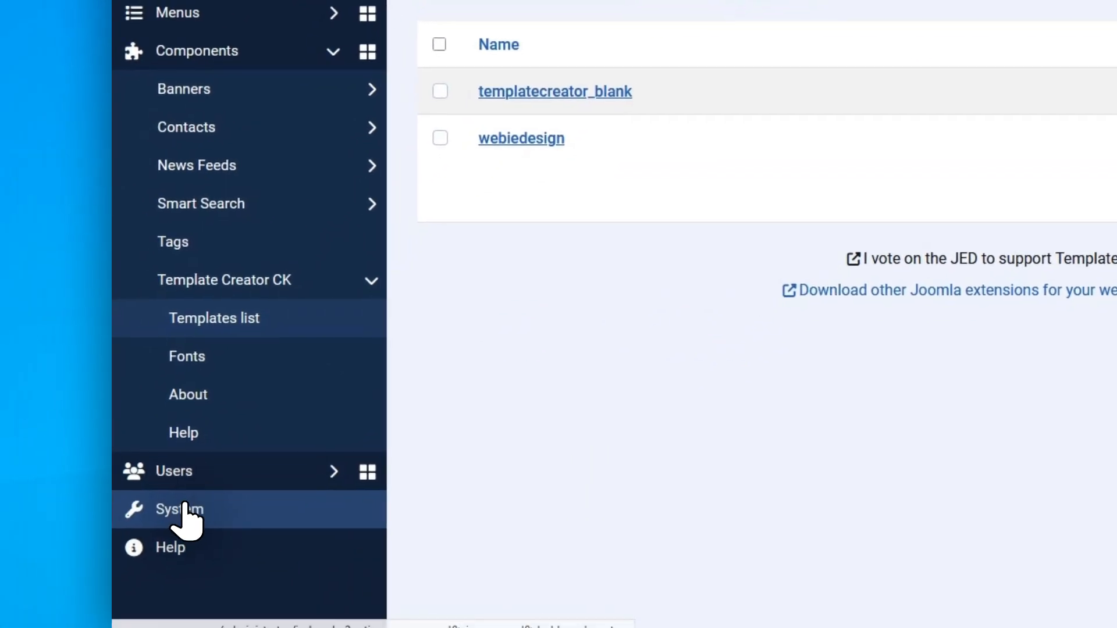
# Open the system's site template styles and make webiedesign - Default the default style.
pyautogui.click(180, 511)
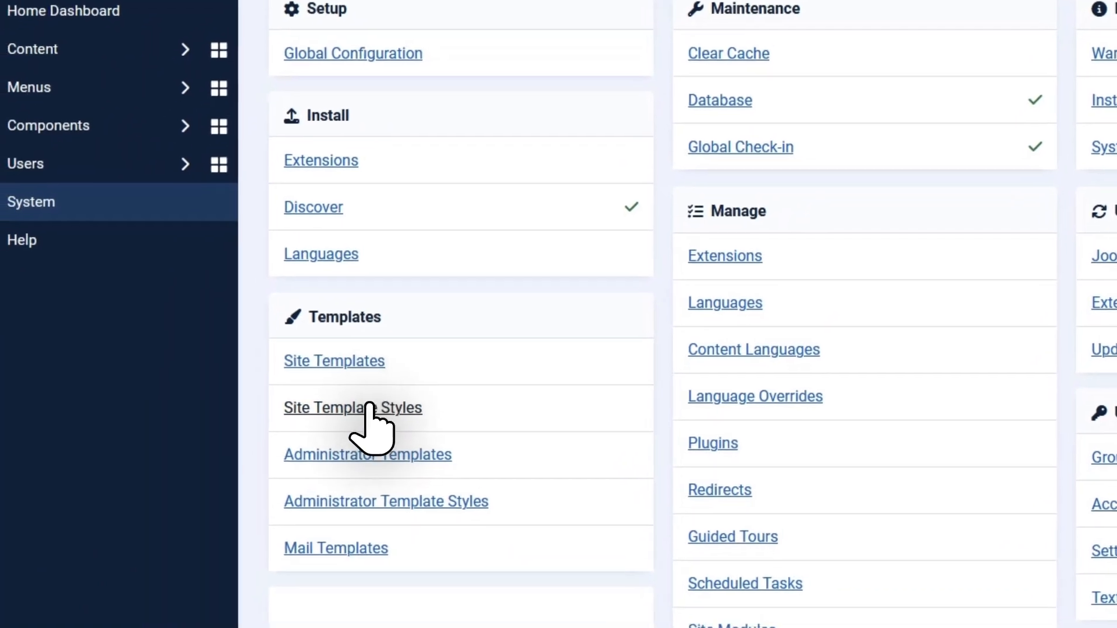
pyautogui.click(291, 480)
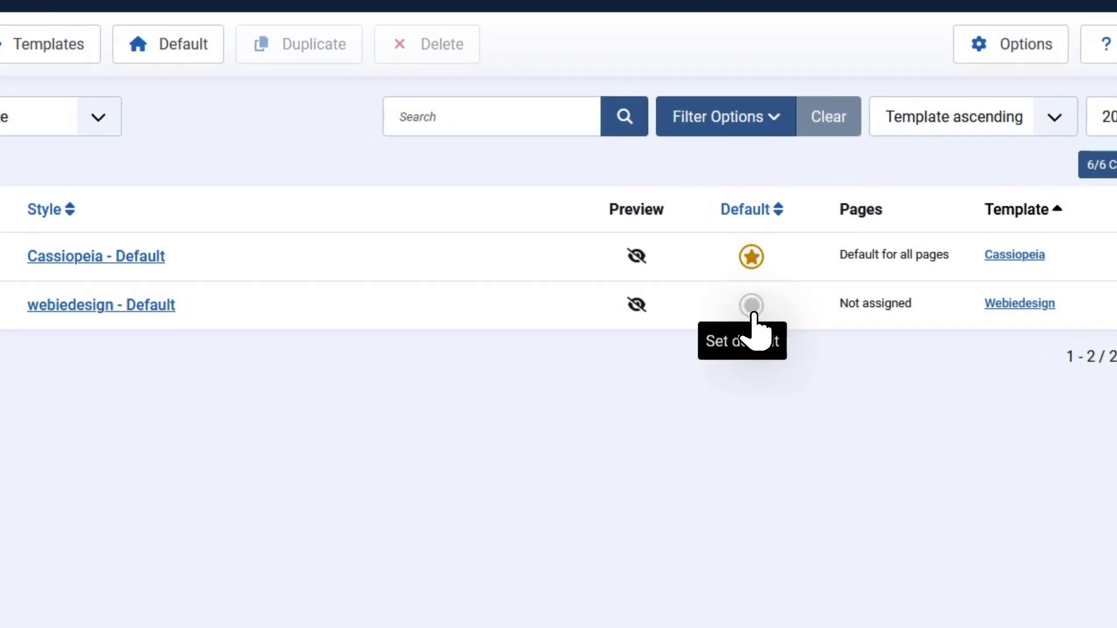
pyautogui.click(751, 305)
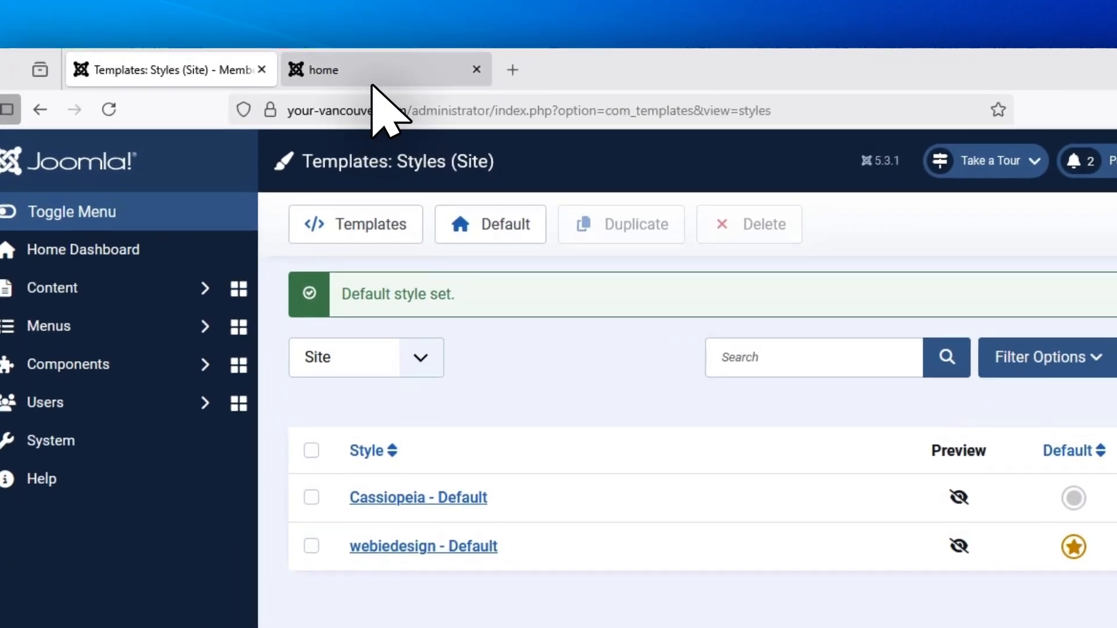
# Reload the site's home page to check the applied template, and return to the site template styles.
pyautogui.click(372, 81)
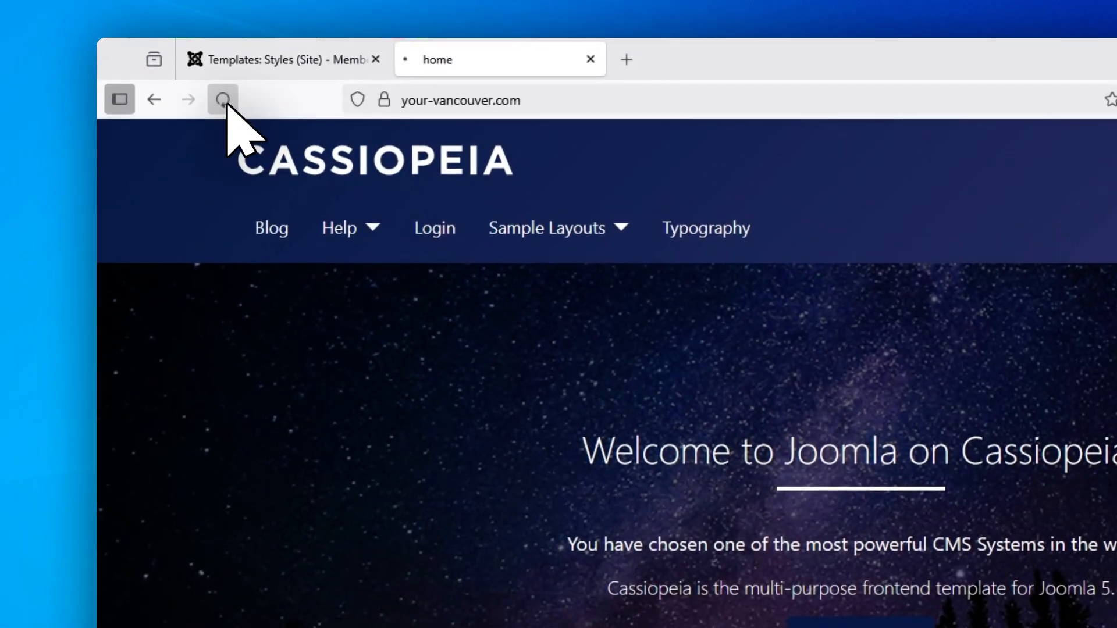
pyautogui.click(222, 98)
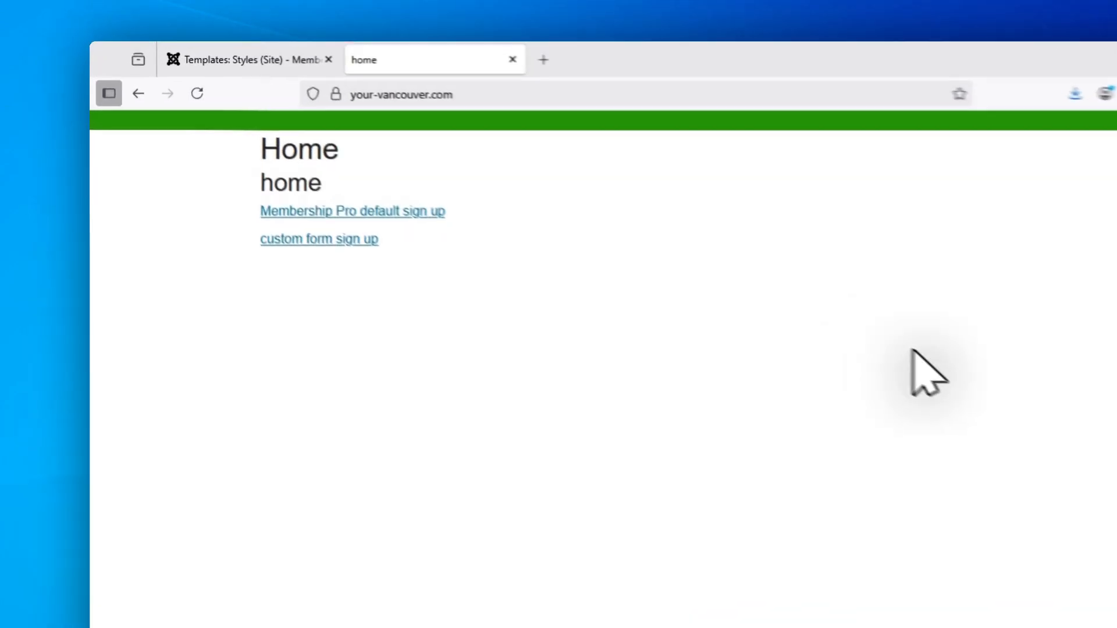
pyautogui.click(224, 73)
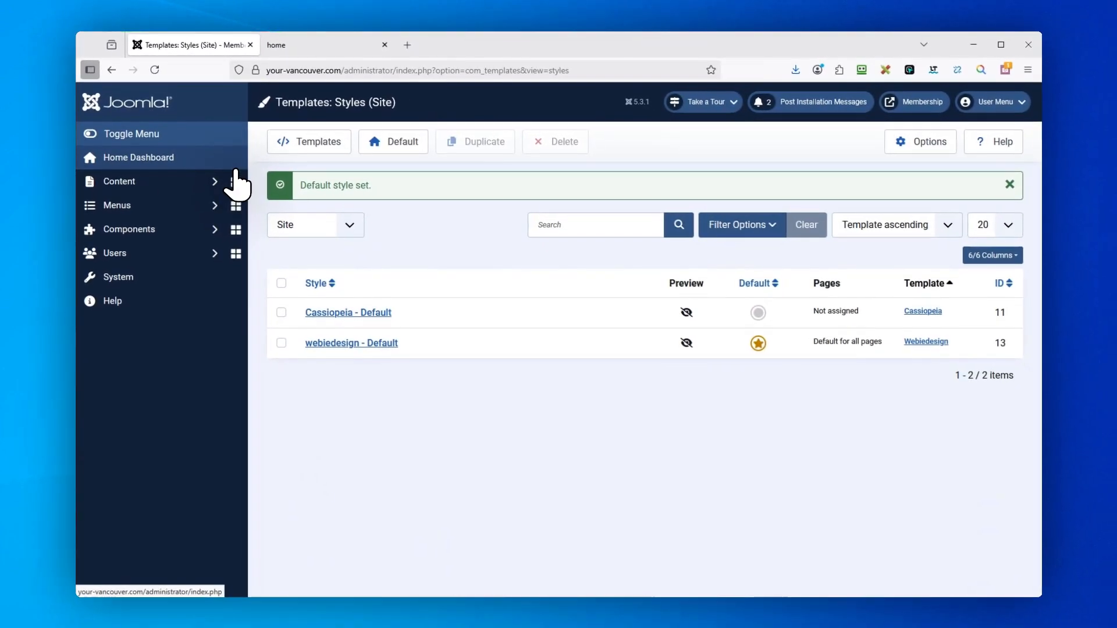